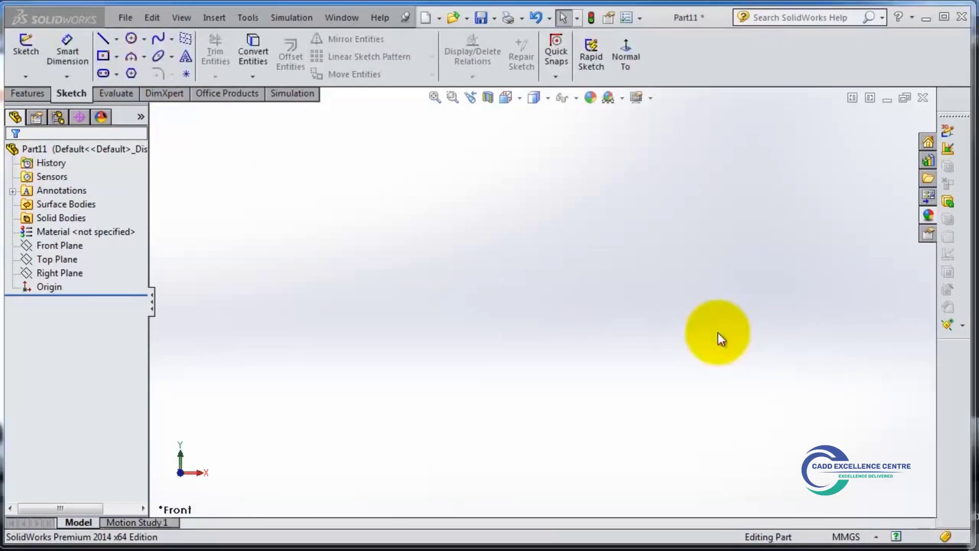
Start a sketch on the Top Plane and draw a center rectangle about 137 by 51 mm, centred on the origin
click(44, 261)
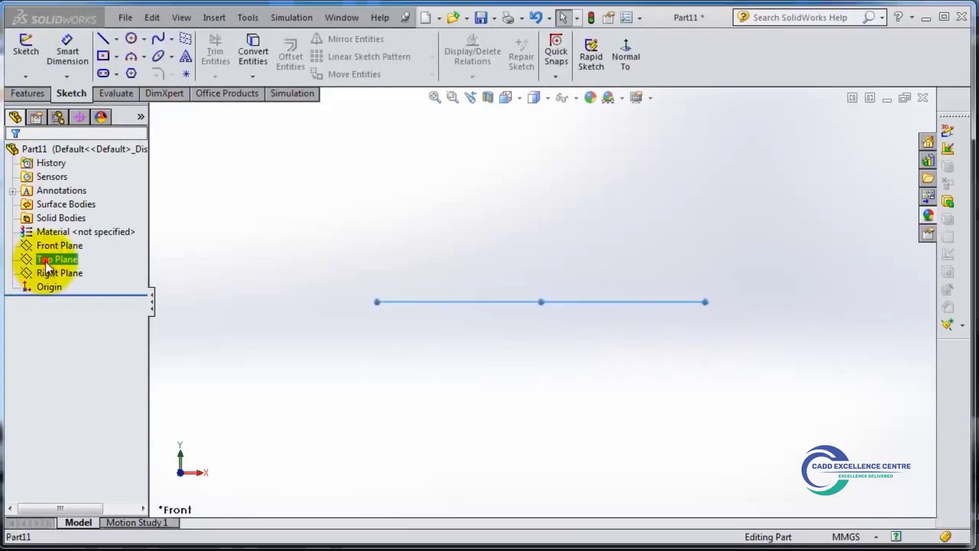
click(65, 239)
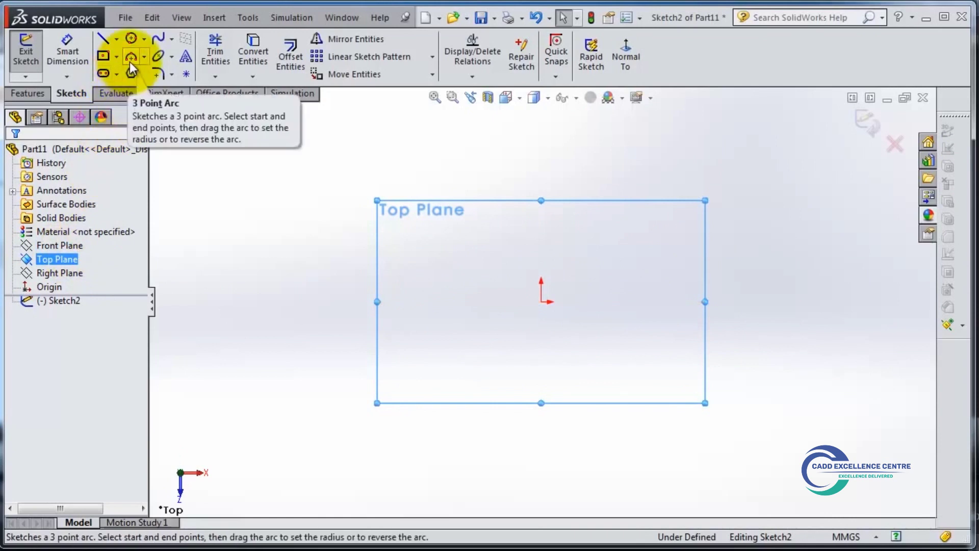
click(143, 57)
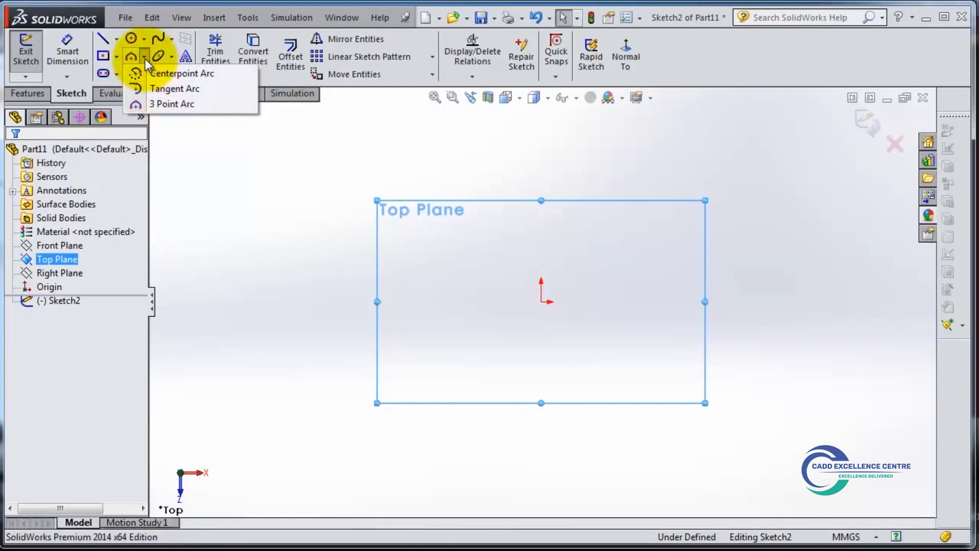
click(144, 38)
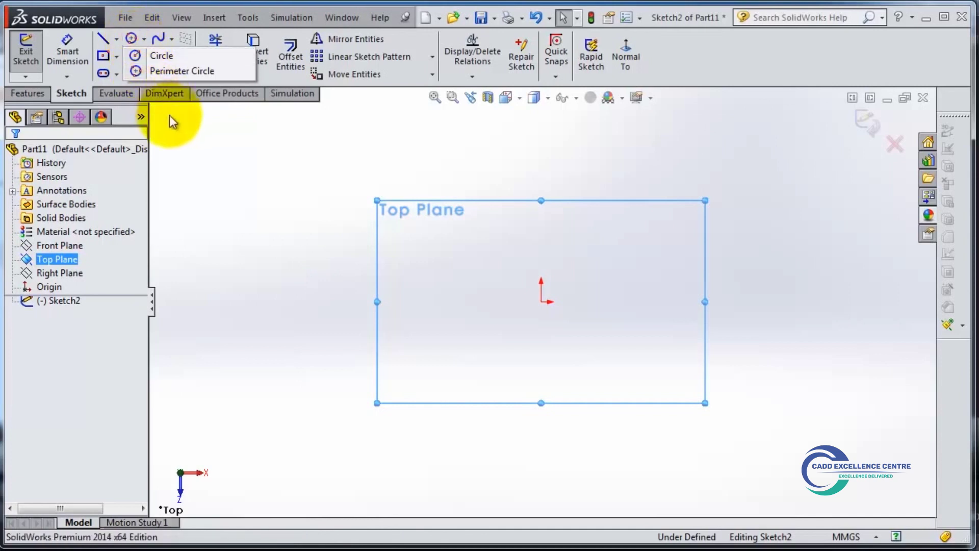
click(246, 262)
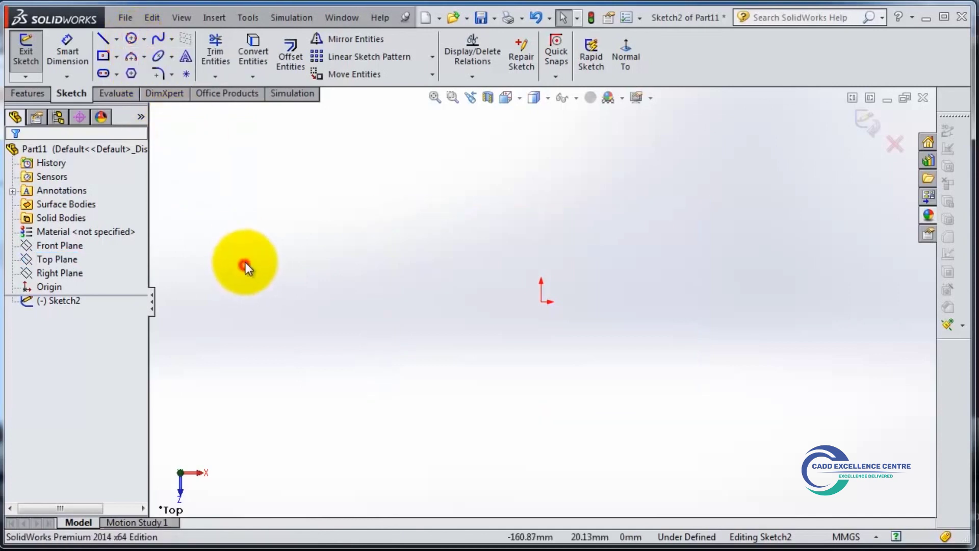
click(107, 56)
click(541, 301)
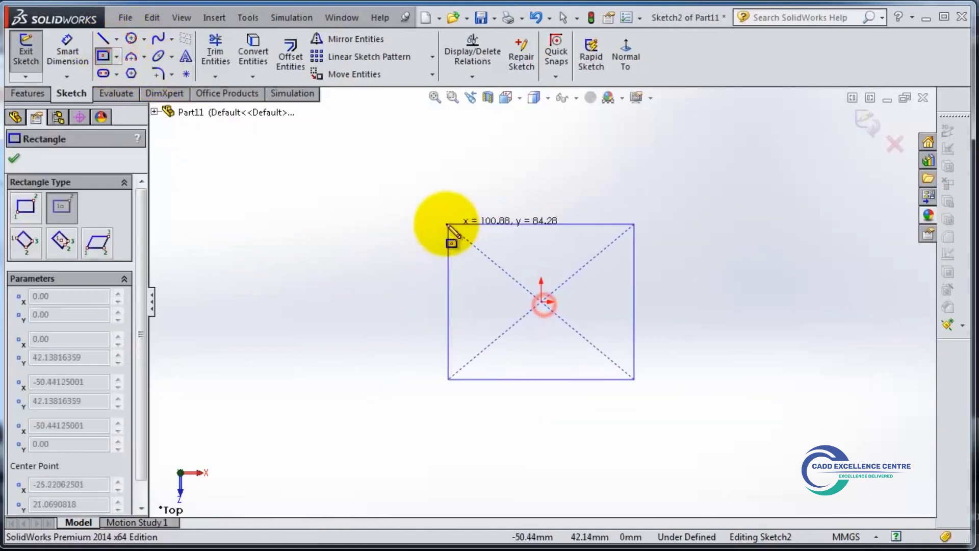
click(415, 254)
Draw a 3 Point Arc between the two corners of the rectangle's right side, forming an outward semicircle of about 25.5 mm radius
click(131, 57)
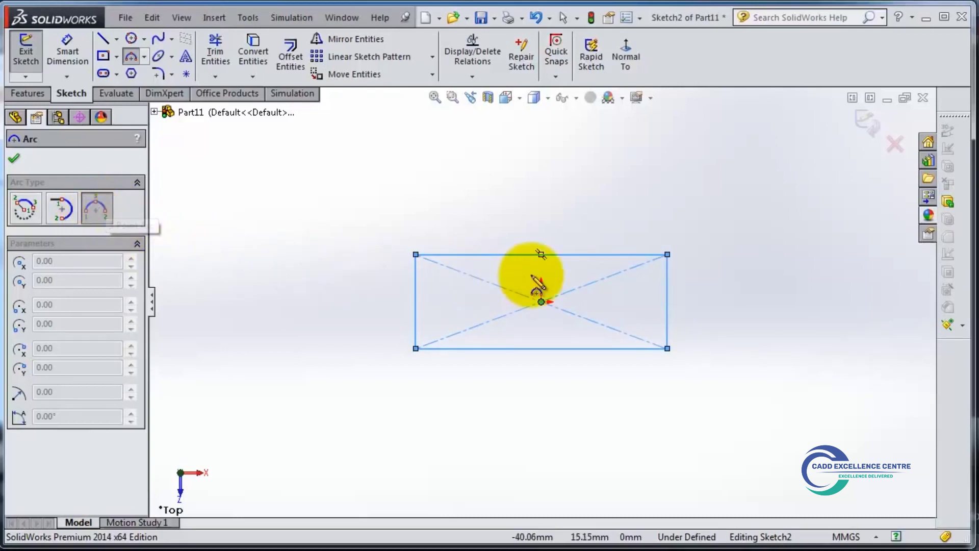
click(667, 254)
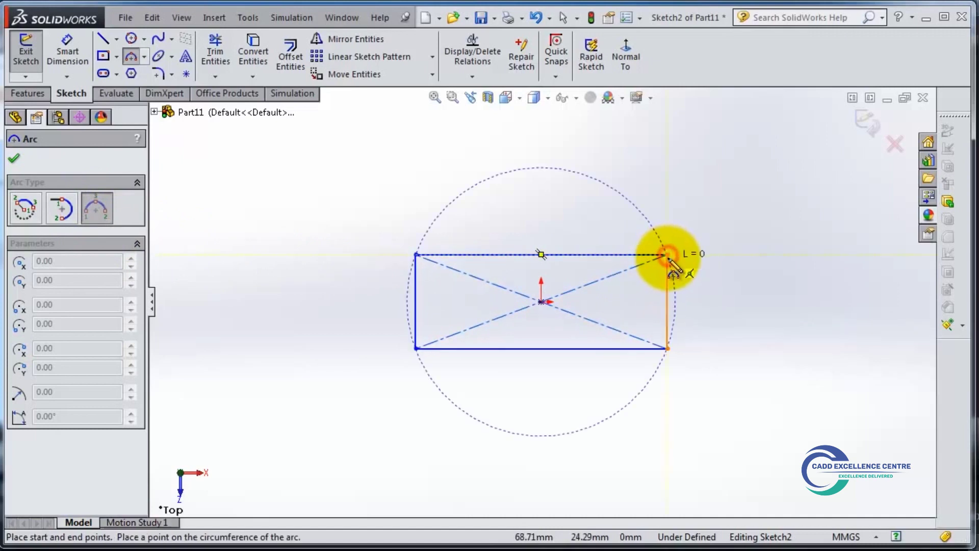
click(667, 349)
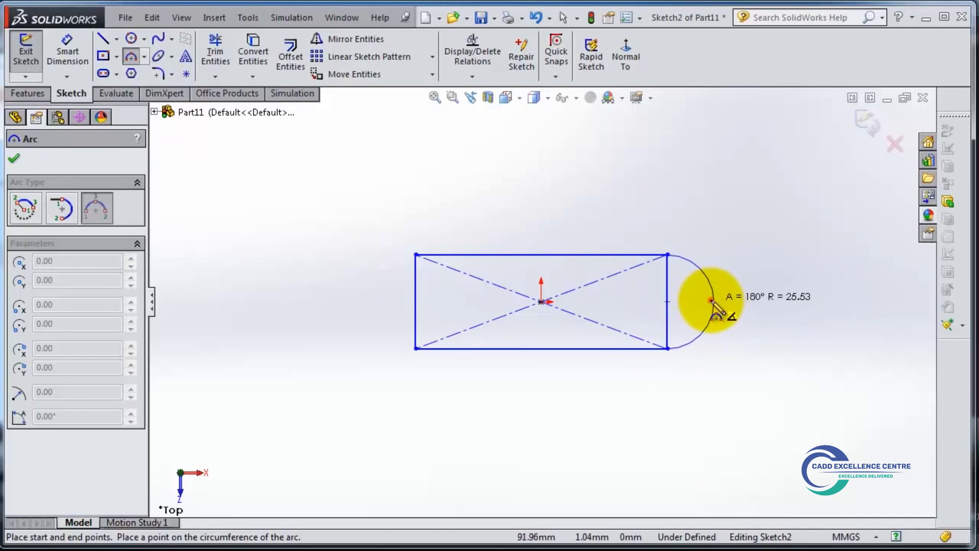
click(712, 300)
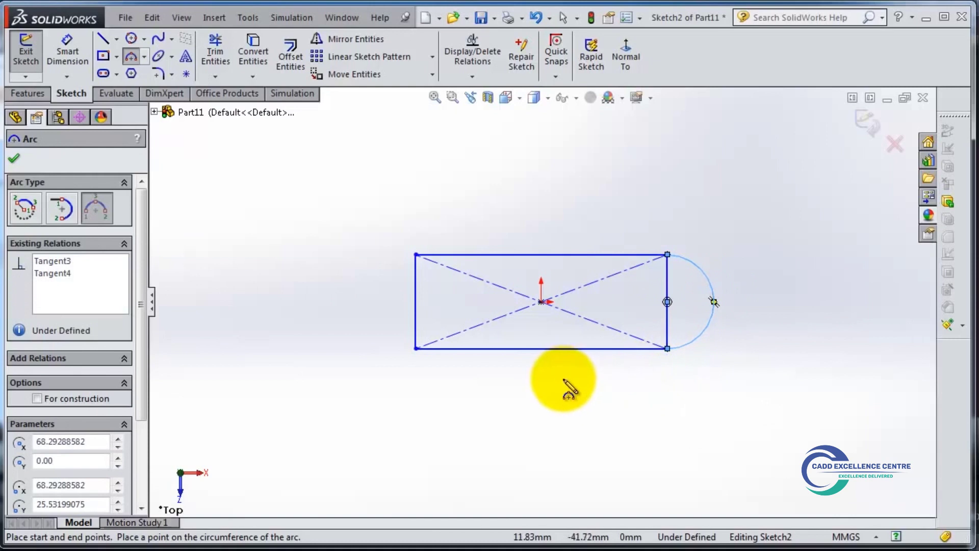
Draw a Tangent Arc between the rectangle's two upper corners, curving downward past its bottom edge
click(64, 209)
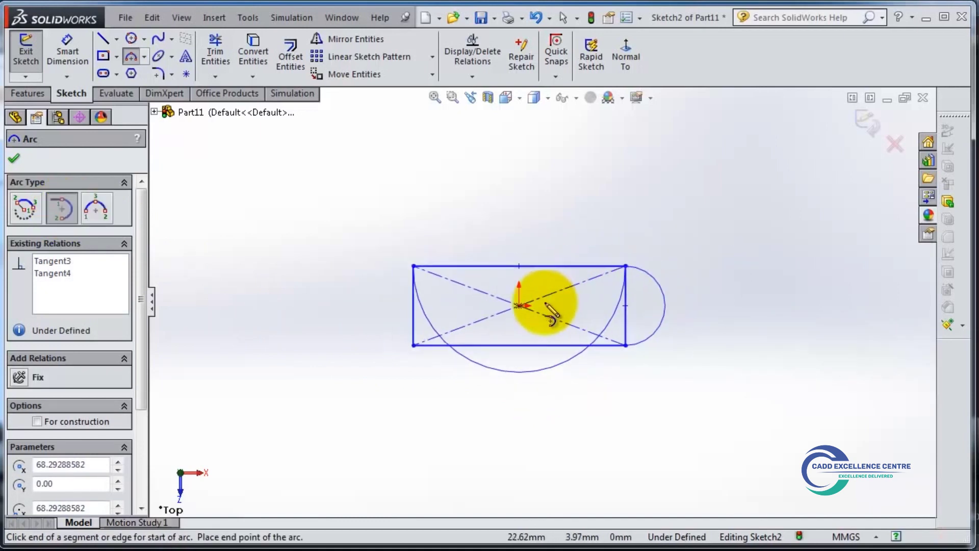
scroll(551, 312, up, 3)
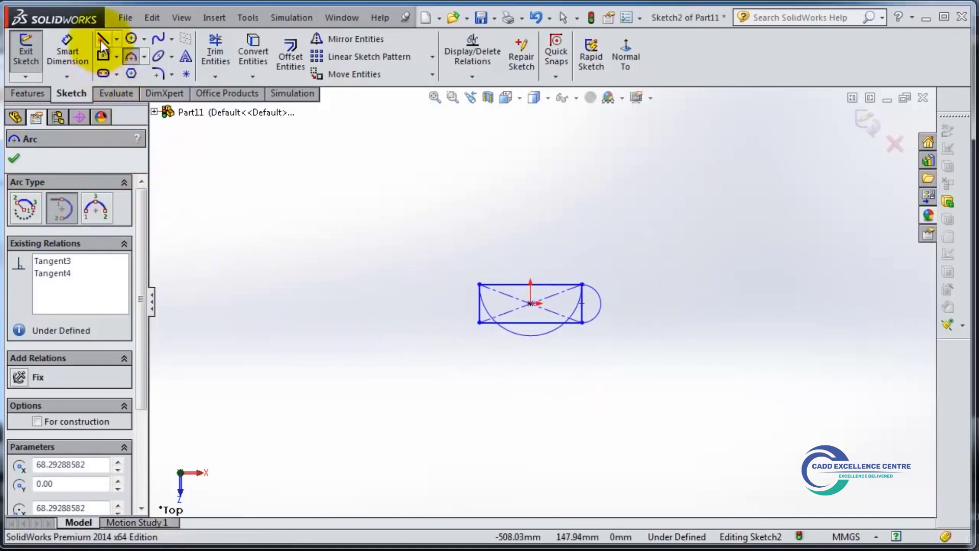
Sketch two connected lines forming an open wedge to the left of the rectangle, with the apex above it
click(100, 41)
click(241, 238)
click(470, 162)
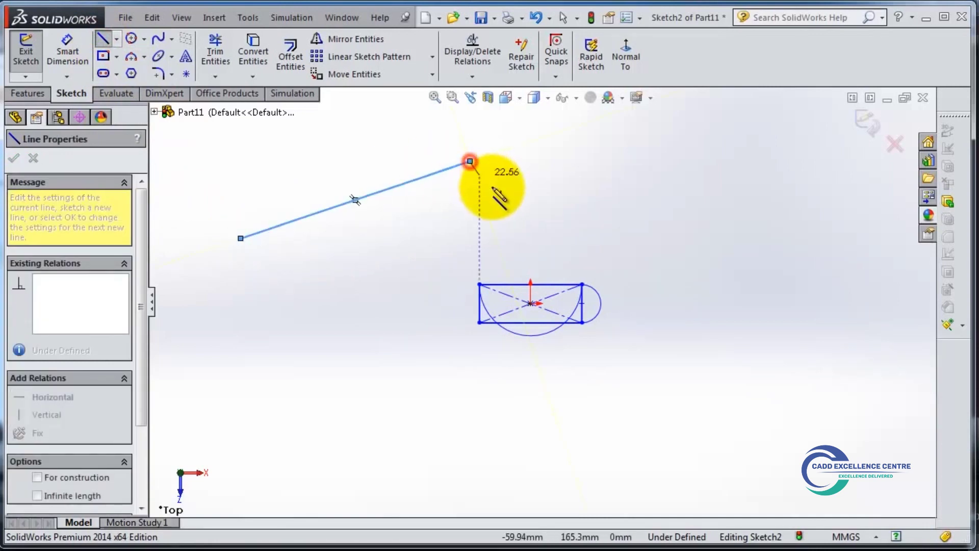
click(338, 354)
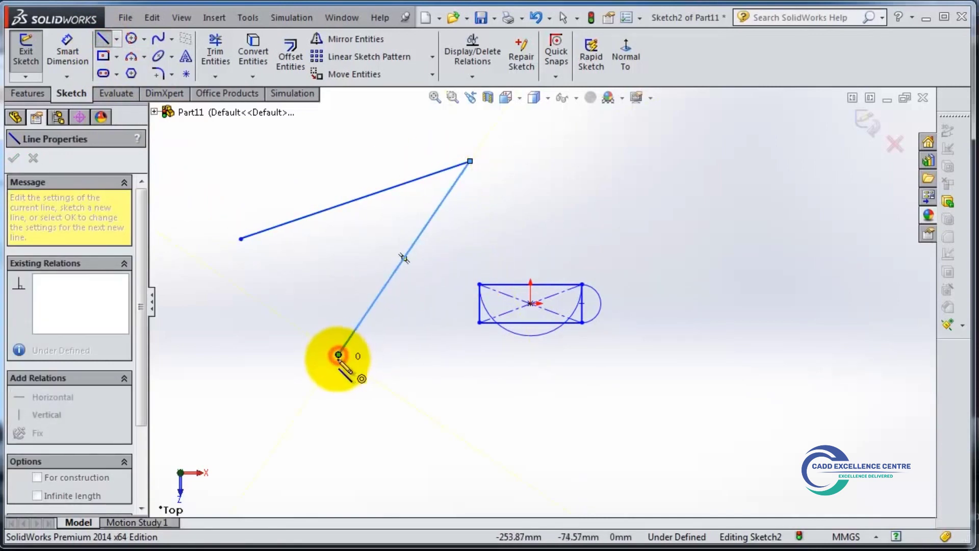
Close the wedge's open ends with a Tangent Arc of about 277 mm radius, starting at the upper line's free end
click(131, 56)
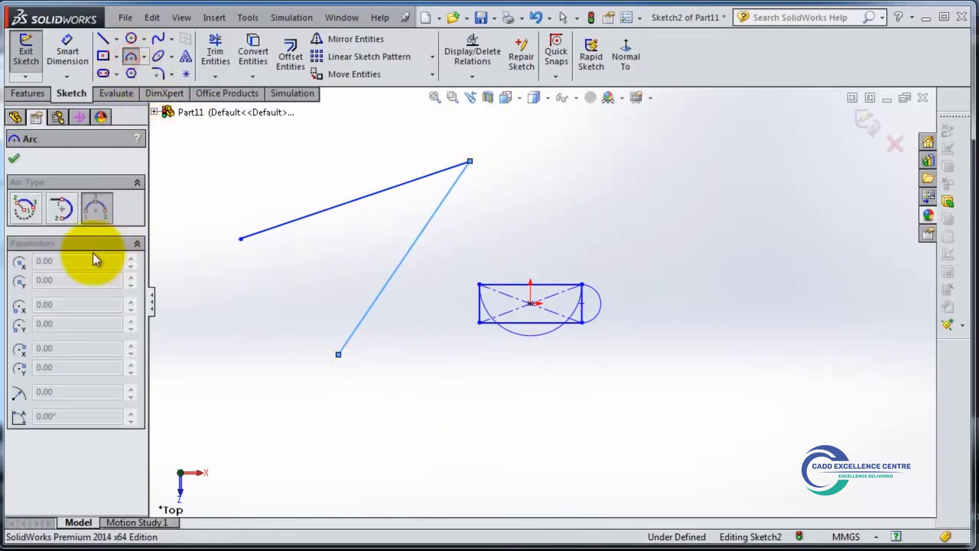
click(61, 209)
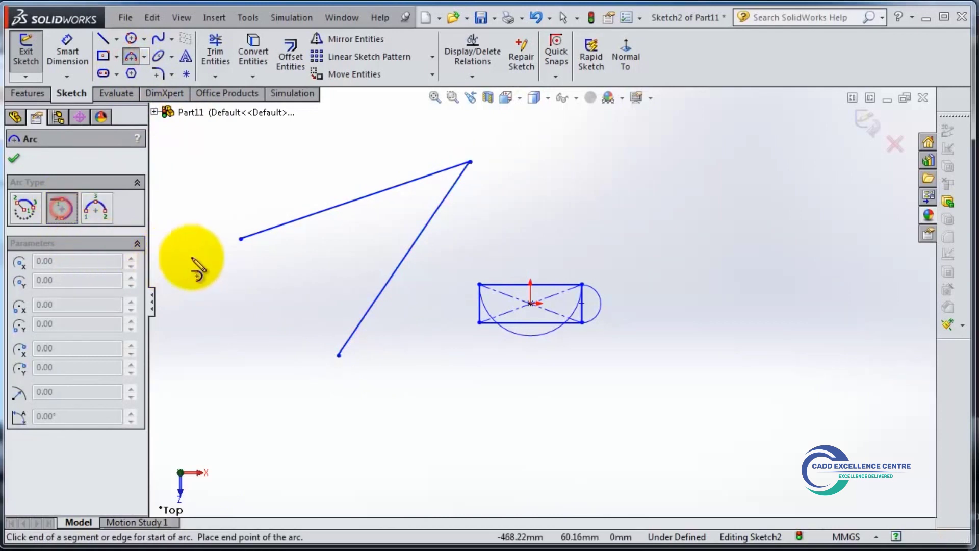
click(241, 238)
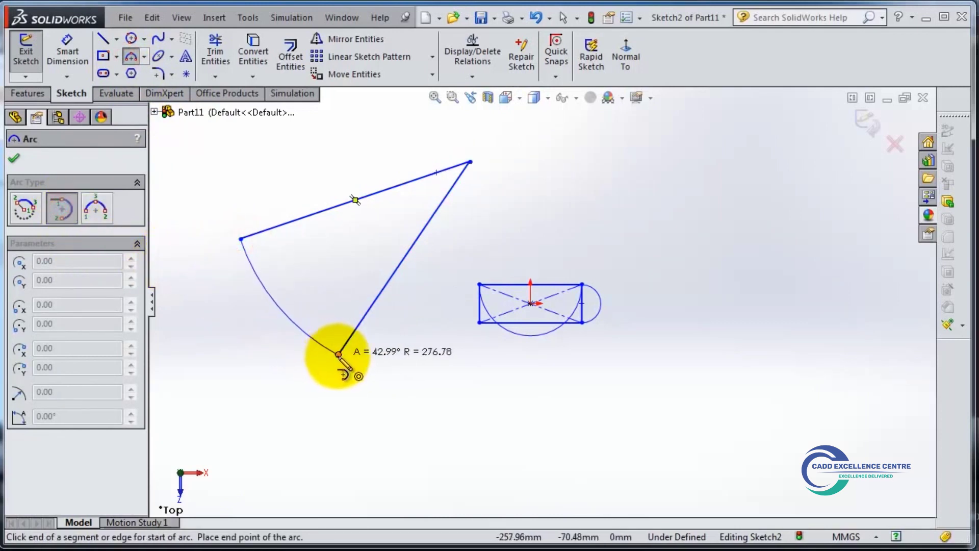
click(337, 356)
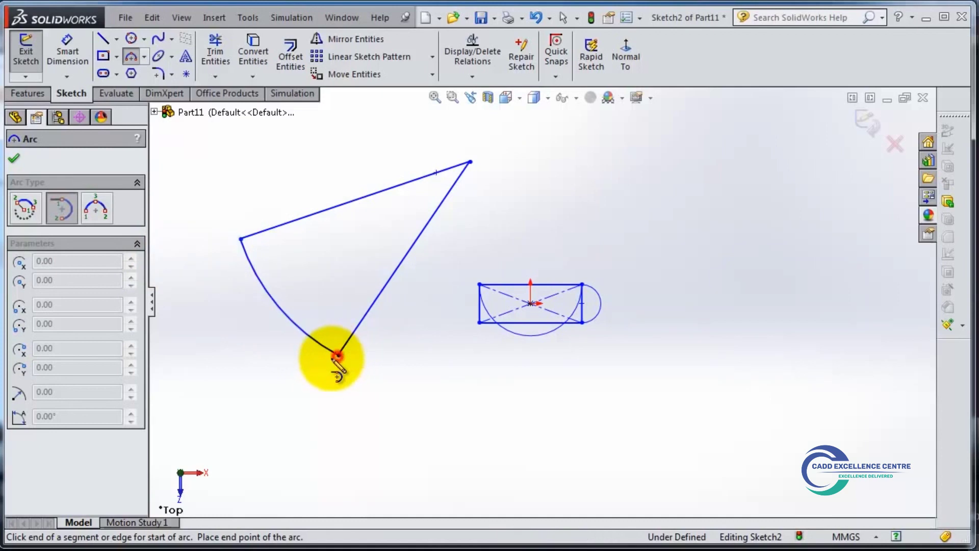
Draw a Centerpoint Arc of about 125 mm radius around the wedge arc's center point, sweeping clockwise about 266° to the lower wedge line
key(z)
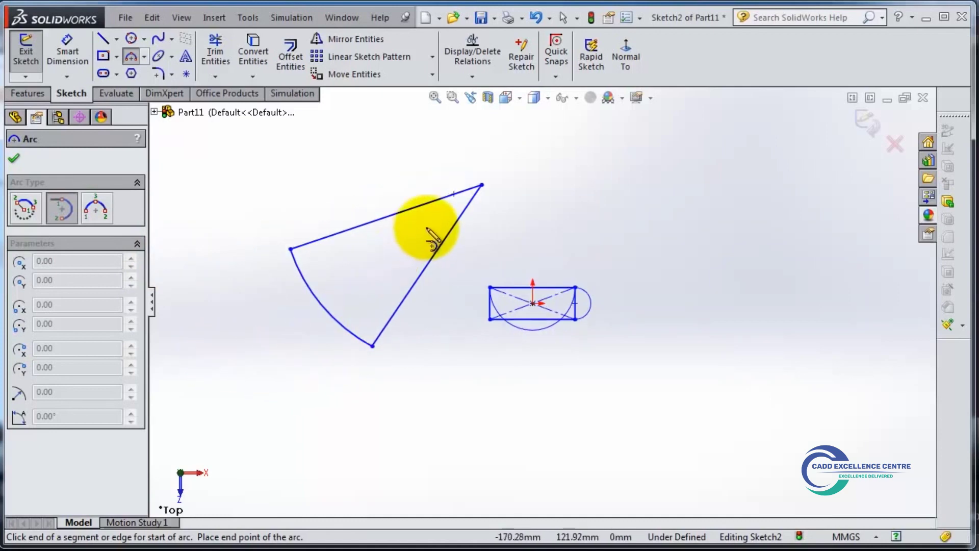
scroll(426, 228, up, 1)
scroll(456, 223, down, 4)
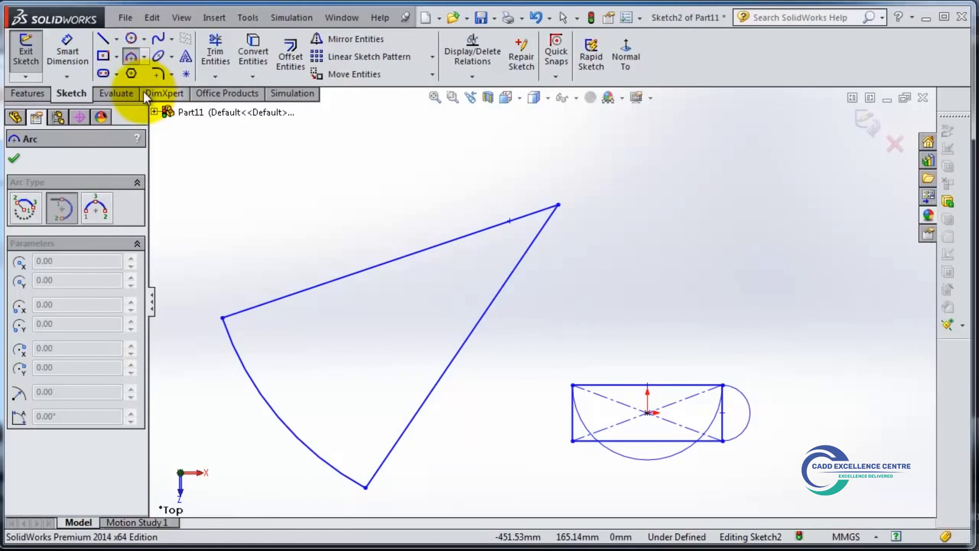
click(21, 209)
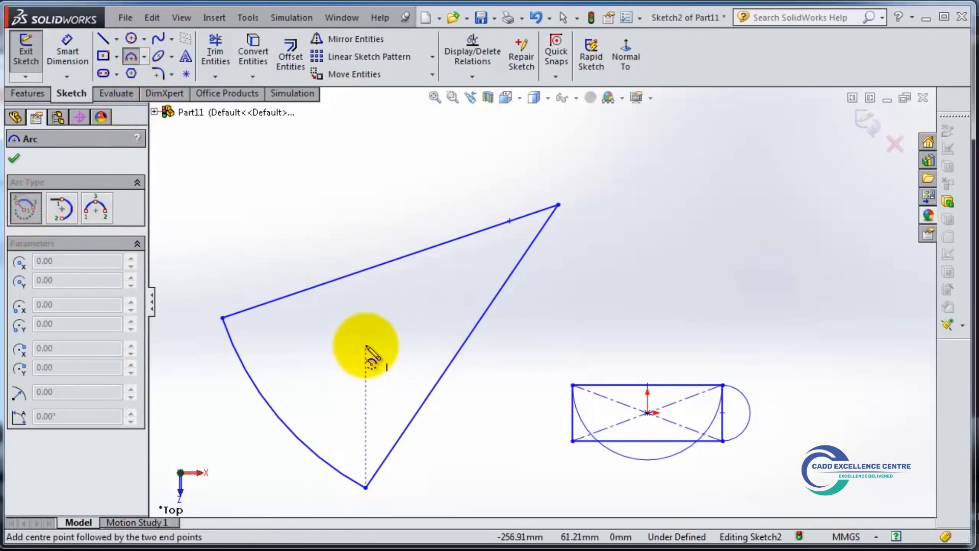
click(510, 220)
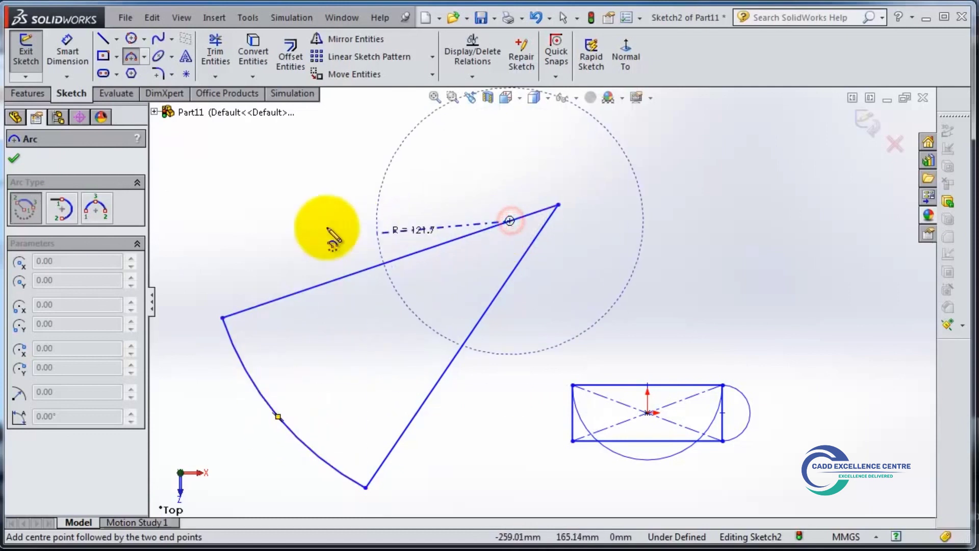
click(386, 163)
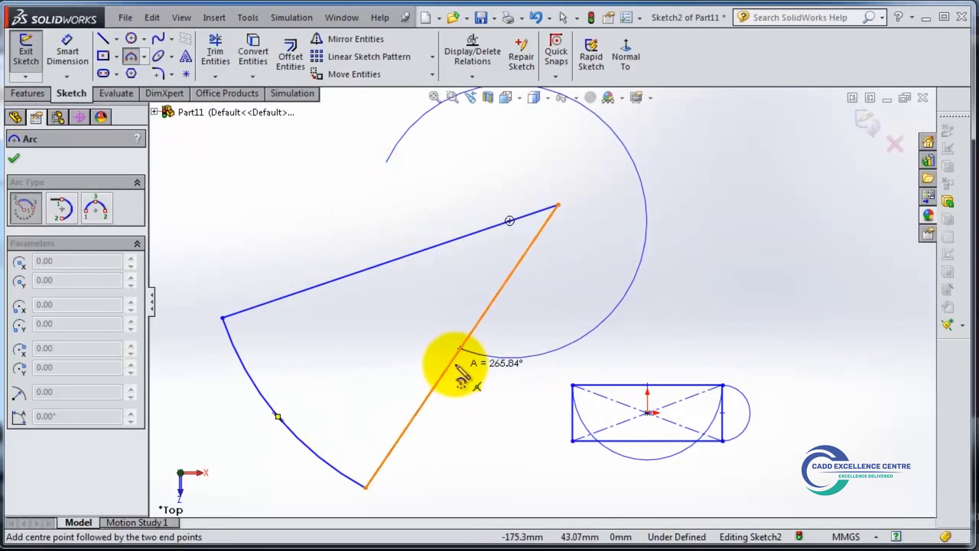
click(460, 349)
scroll(636, 320, up, 3)
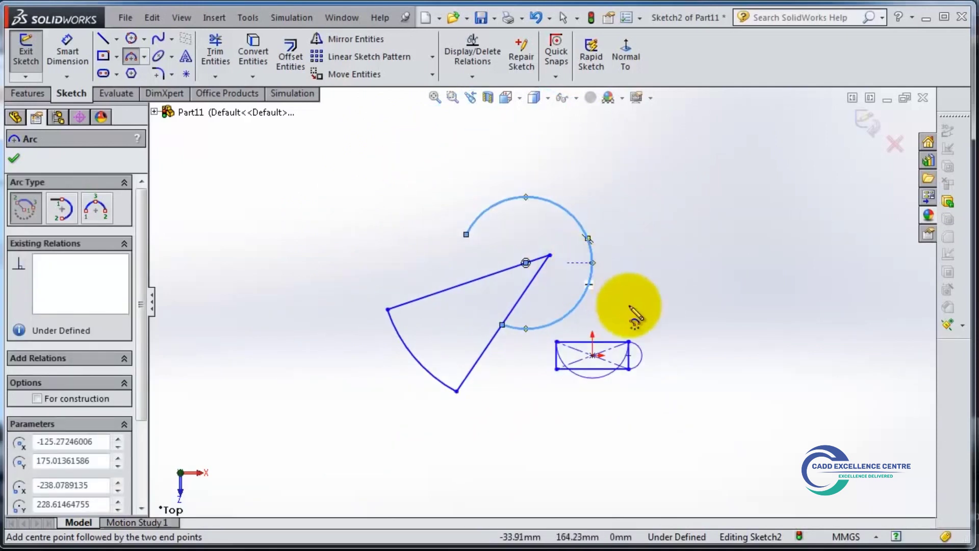
scroll(682, 360, down, 6)
scroll(652, 270, up, 2)
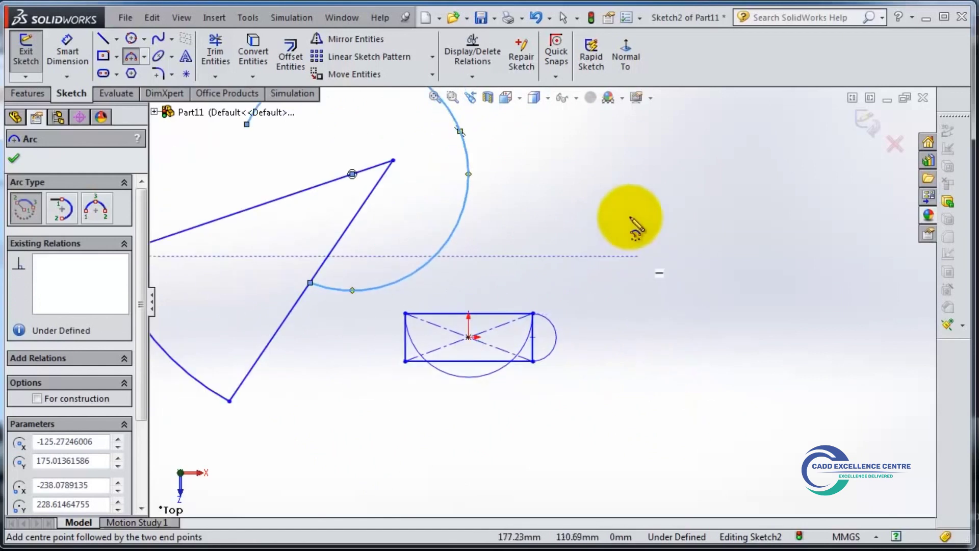
scroll(631, 215, down, 3)
scroll(628, 207, up, 5)
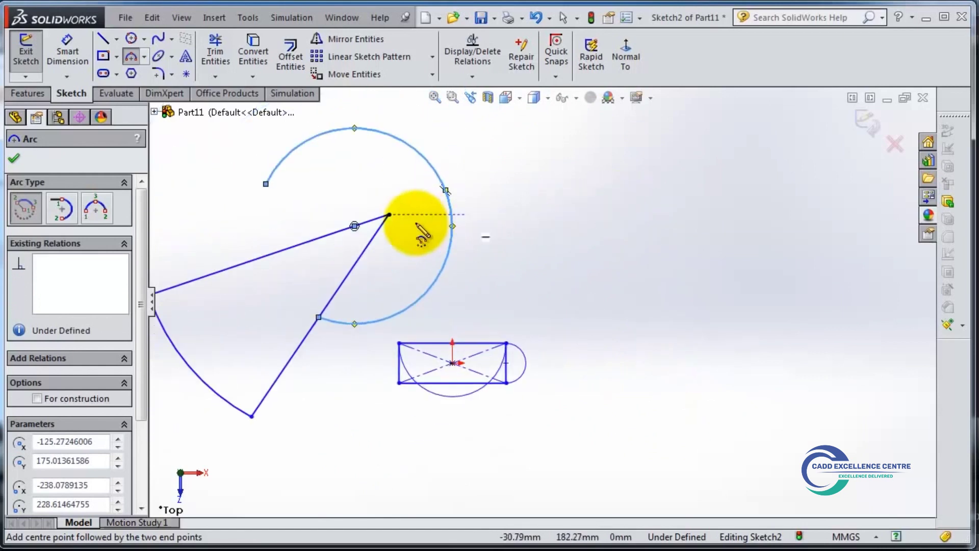
scroll(304, 220, down, 2)
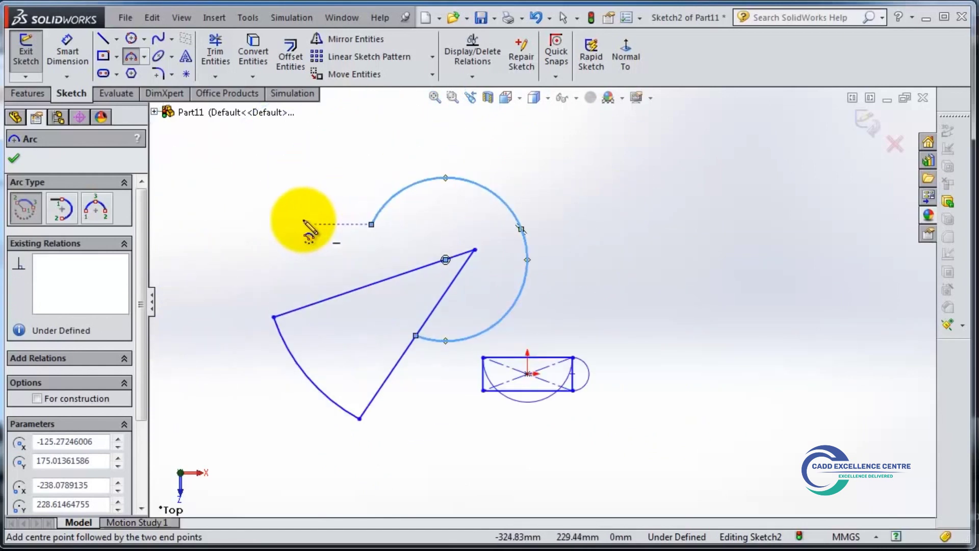
scroll(305, 224, down, 1)
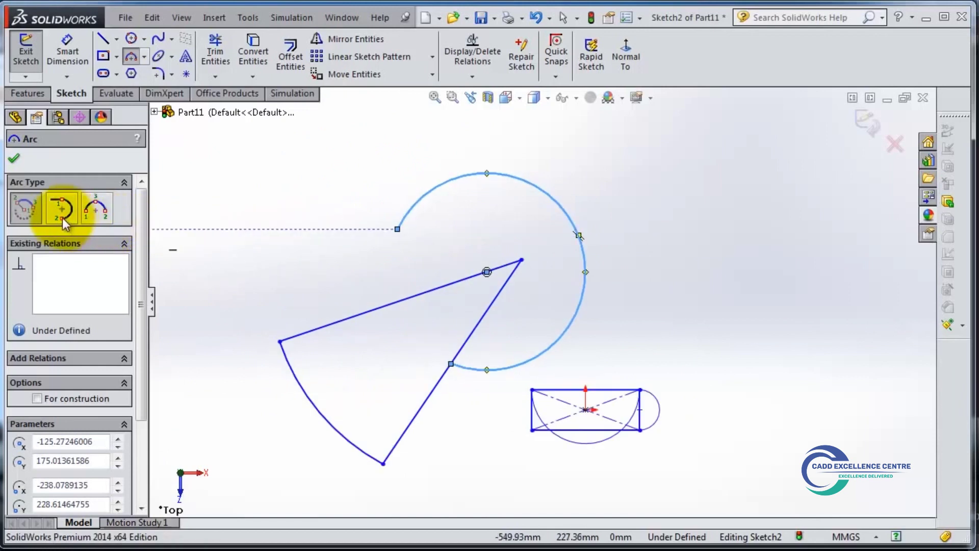
Draw a second center rectangle, about 212 by 151 mm, in the free area above and left of the wedge
click(102, 57)
click(278, 213)
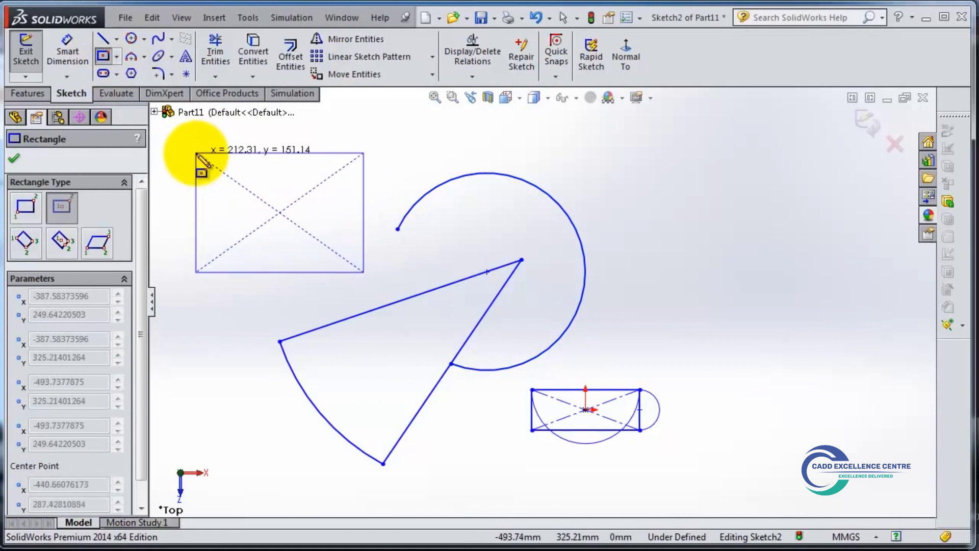
click(195, 152)
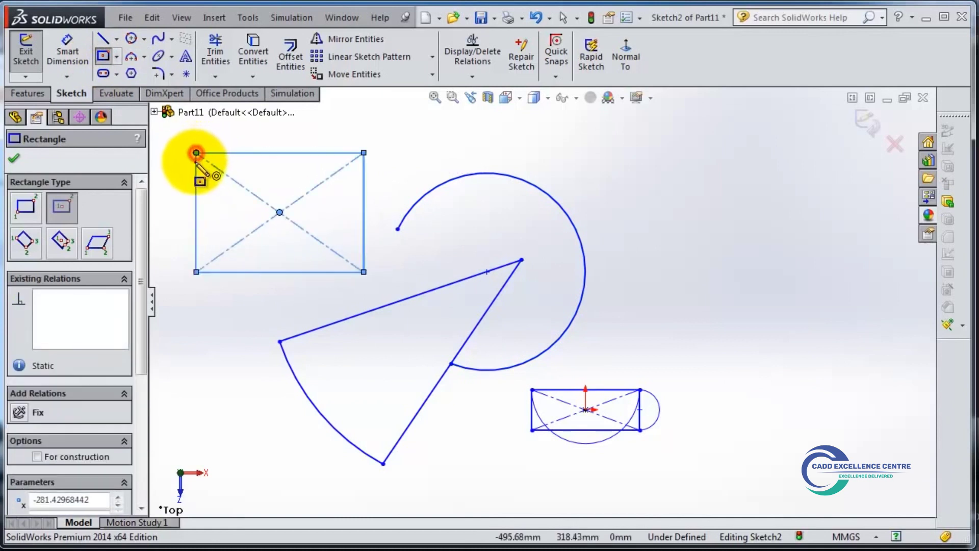
Draw a Centerpoint Arc around the second rectangle's center, counterclockwise from its upper-right corner to its lower-left corner
click(131, 58)
click(33, 204)
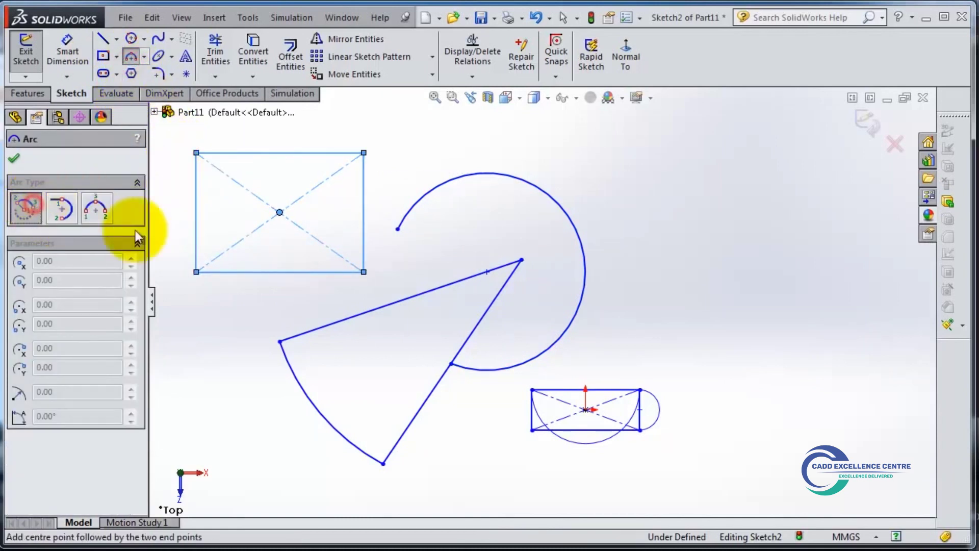
click(280, 211)
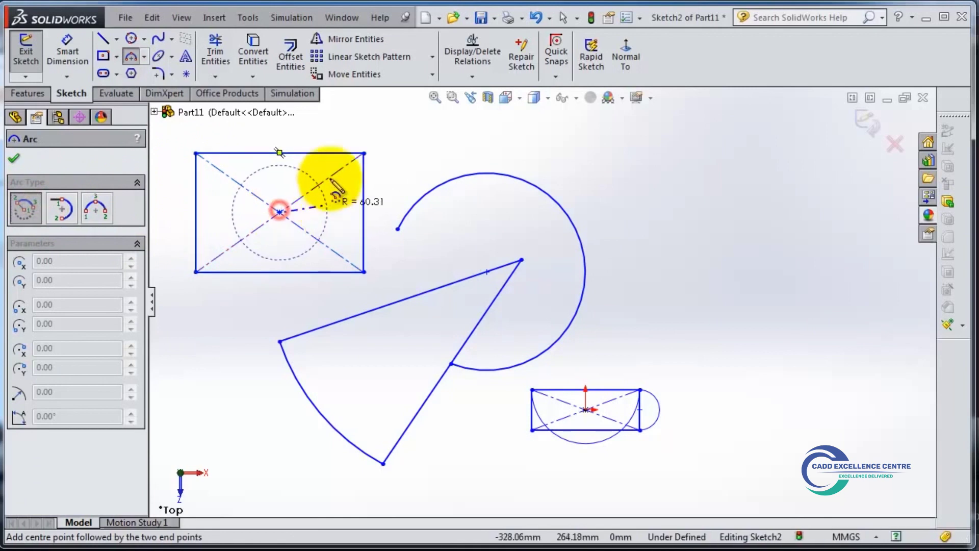
click(365, 153)
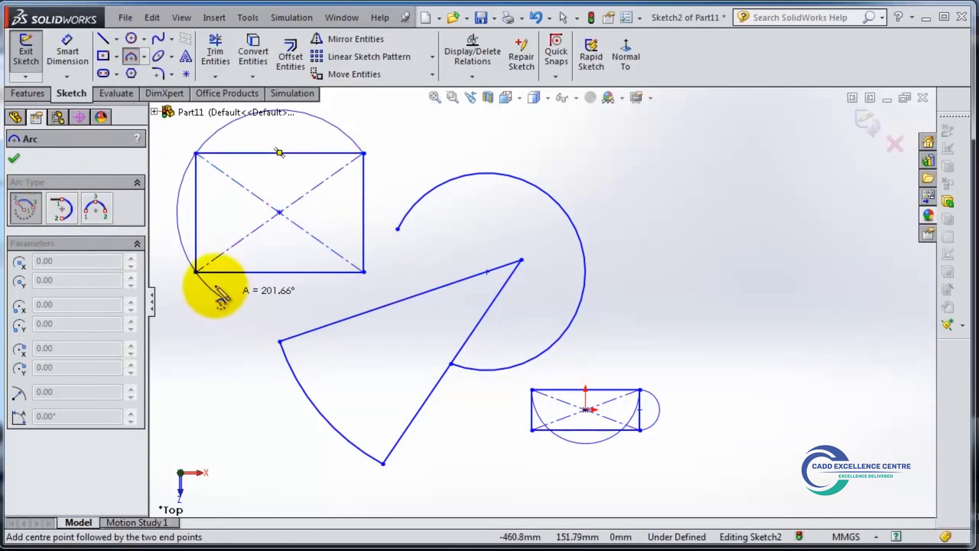
click(195, 273)
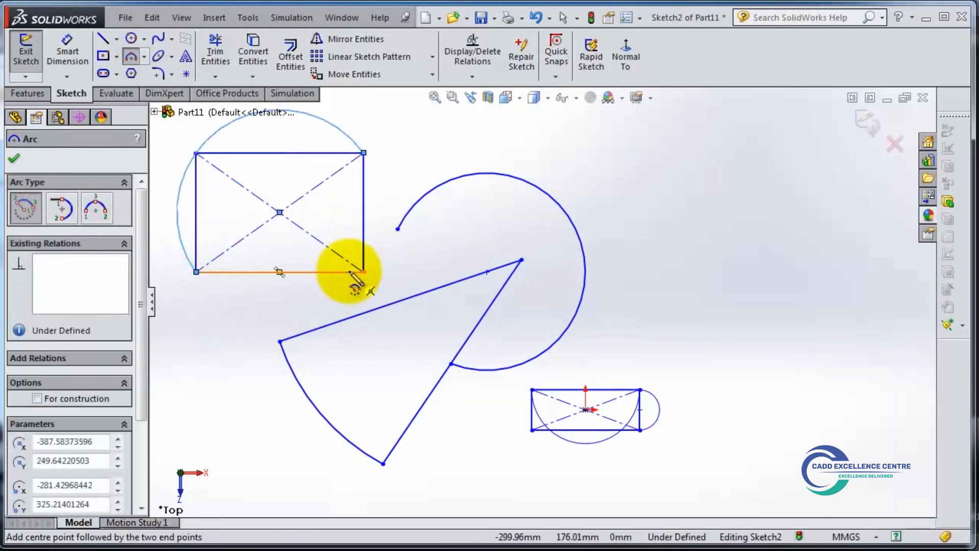
key(Escape)
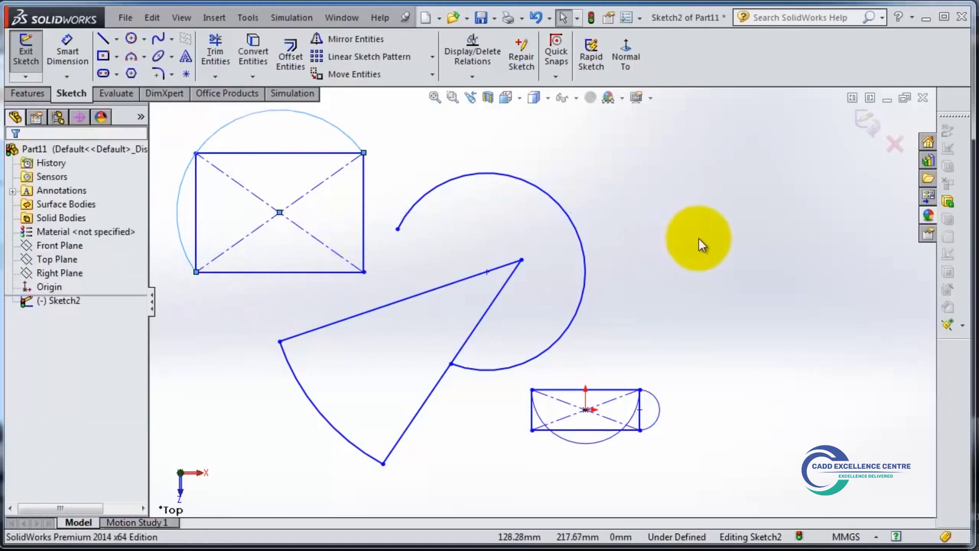
Draw a three-sided polygon with an inscribed circle of about 131 mm diameter, rotated about 105°, in the free area left of the wedge
scroll(737, 252, up, 3)
scroll(733, 298, down, 2)
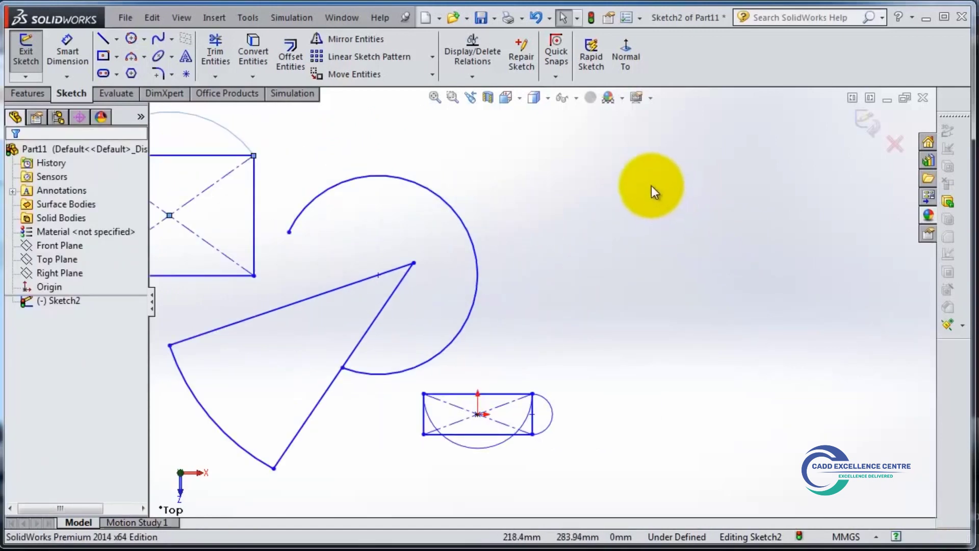
scroll(649, 190, up, 3)
scroll(648, 189, down, 6)
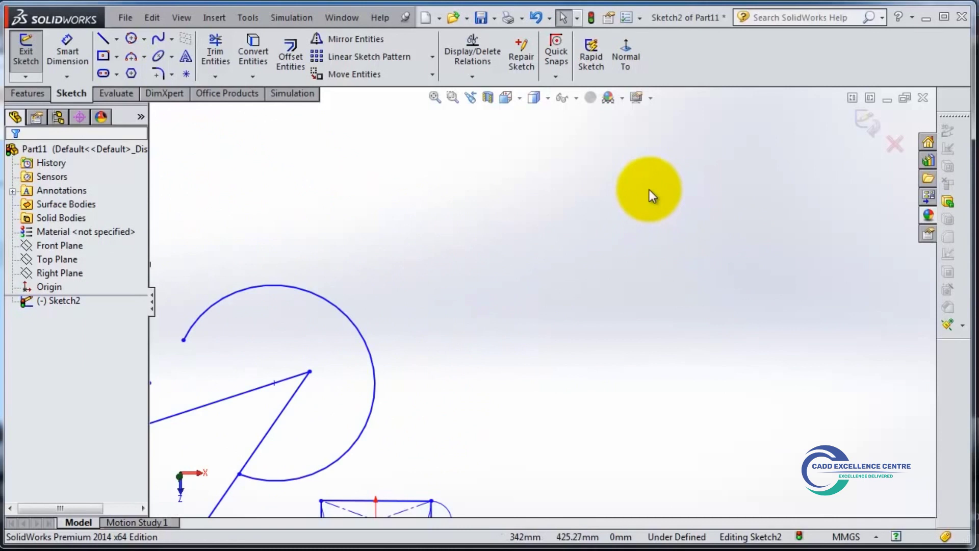
click(630, 46)
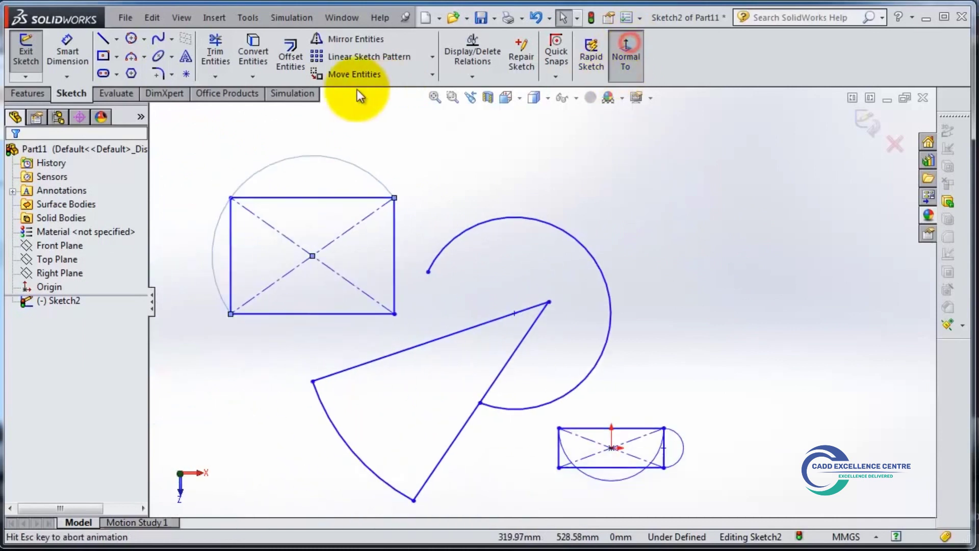
click(132, 74)
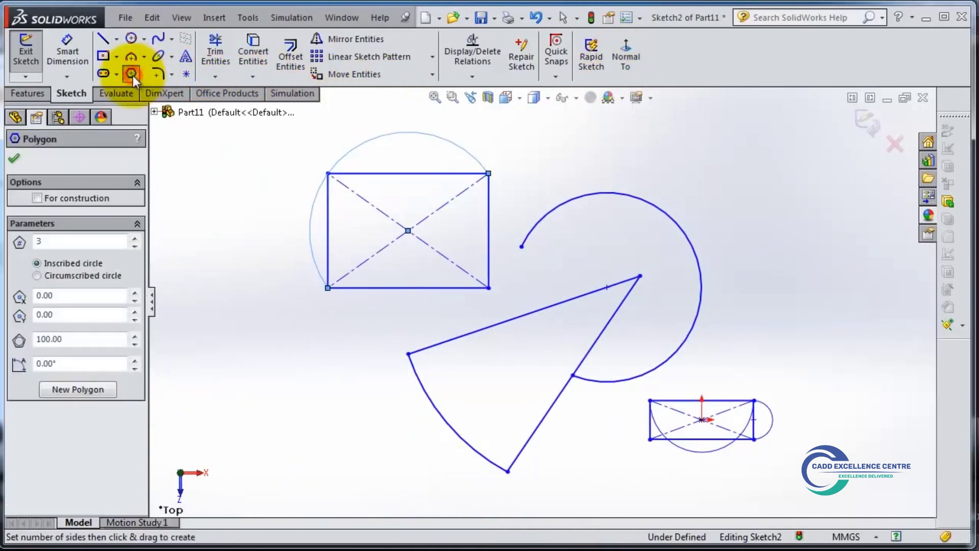
double_click(46, 243)
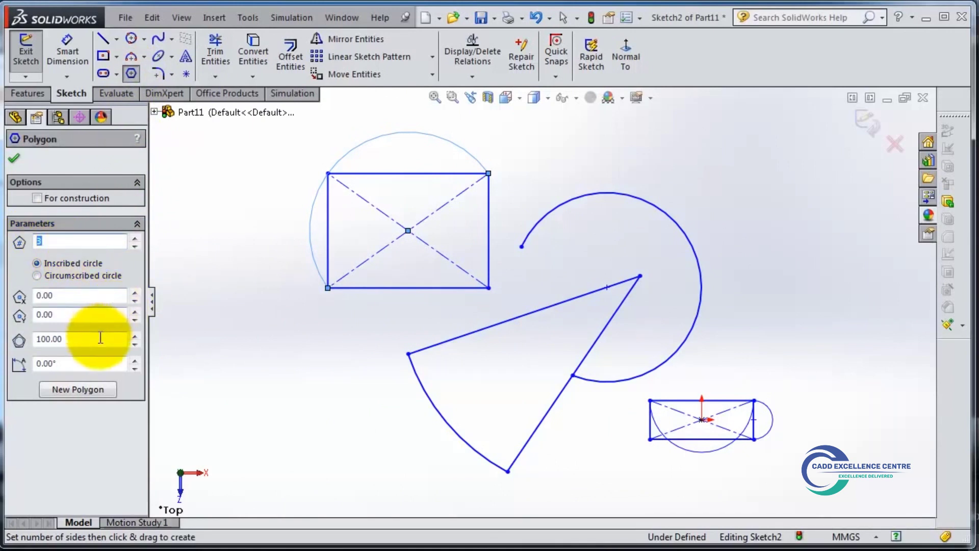
drag(256, 408, 232, 312)
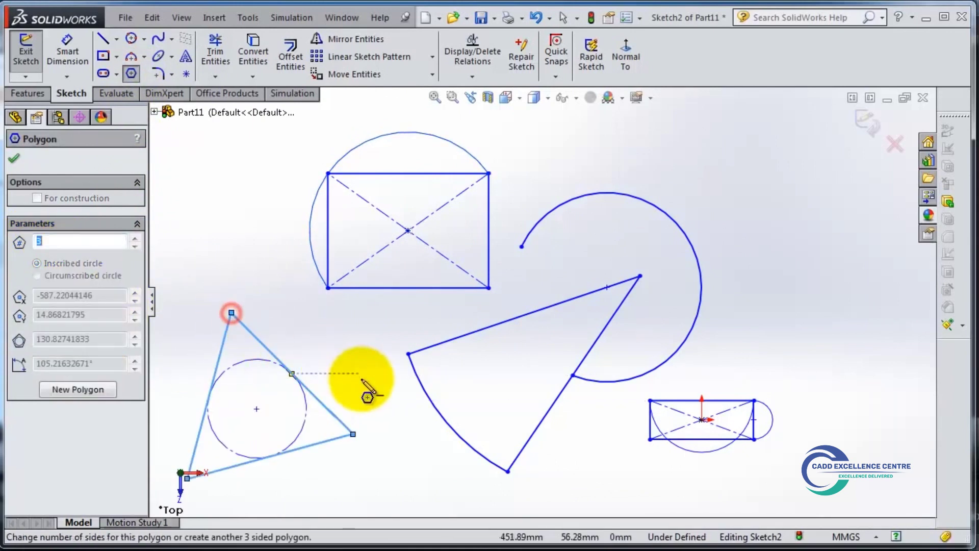
scroll(539, 388, up, 2)
scroll(443, 436, down, 2)
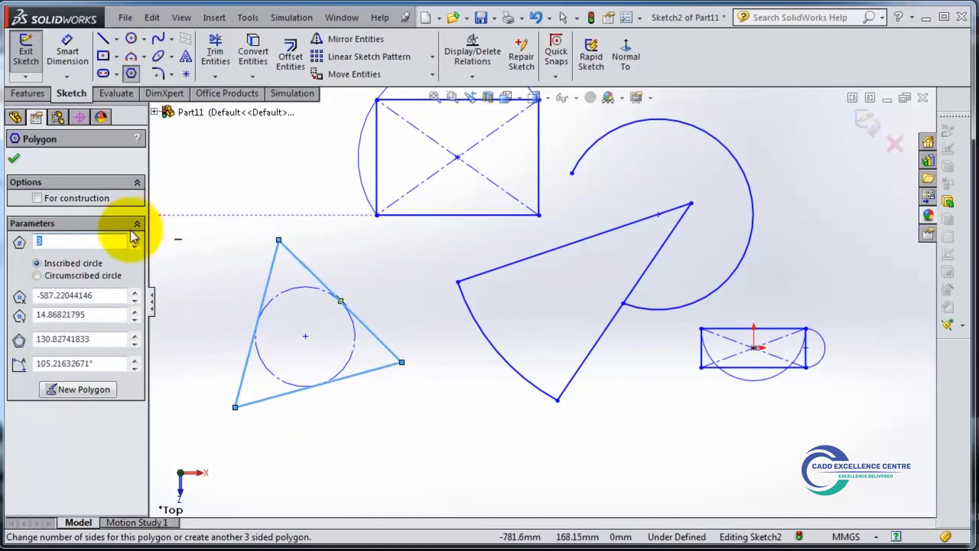
Try the circumscribed-circle option and side counts up to 7 on the triangle, restoring the inscribed circle and 3 sides
click(54, 277)
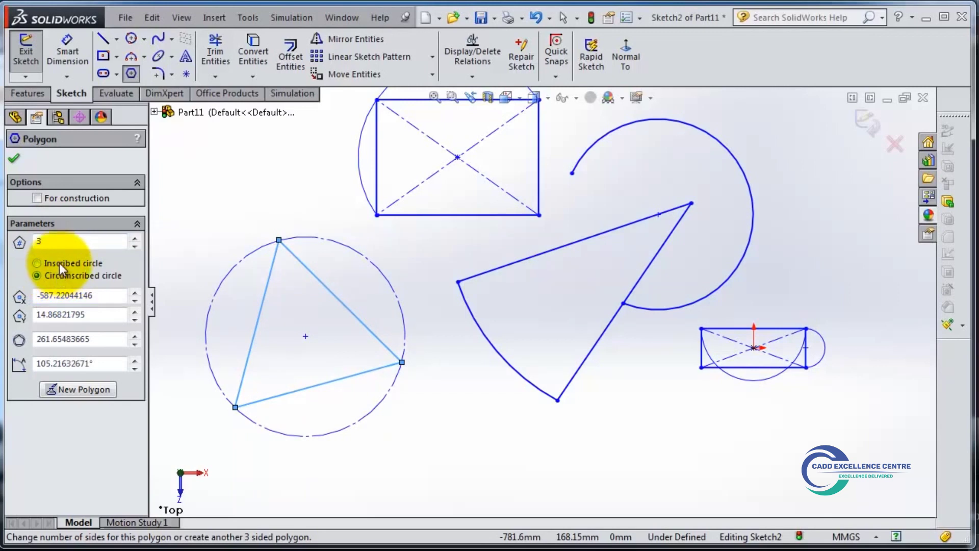
click(59, 262)
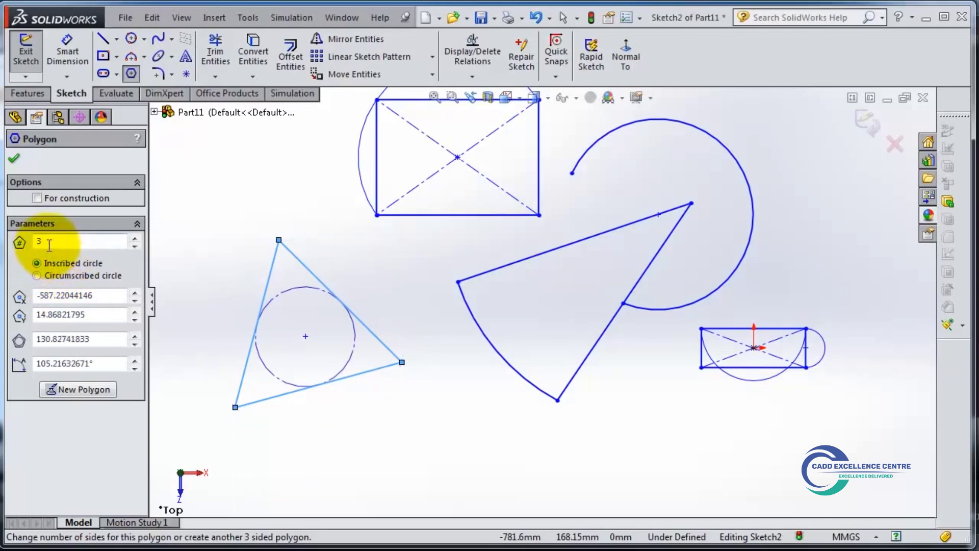
drag(49, 246, 28, 244)
click(135, 237)
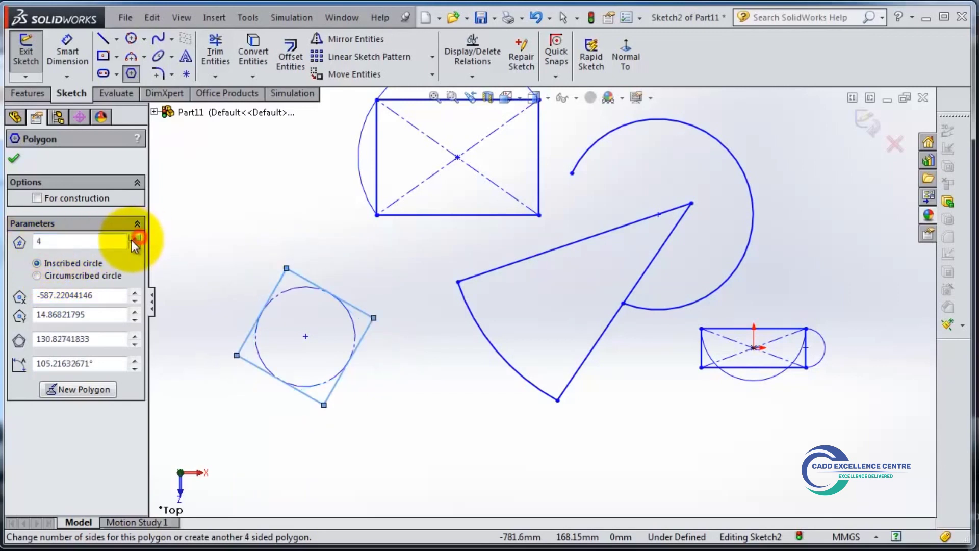
click(134, 238)
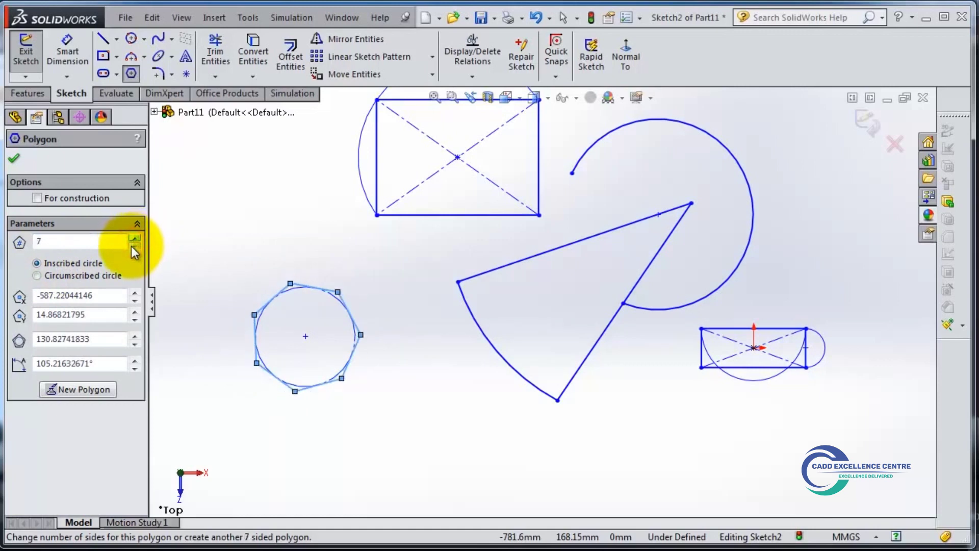
click(134, 248)
click(134, 248)
click(134, 247)
click(135, 248)
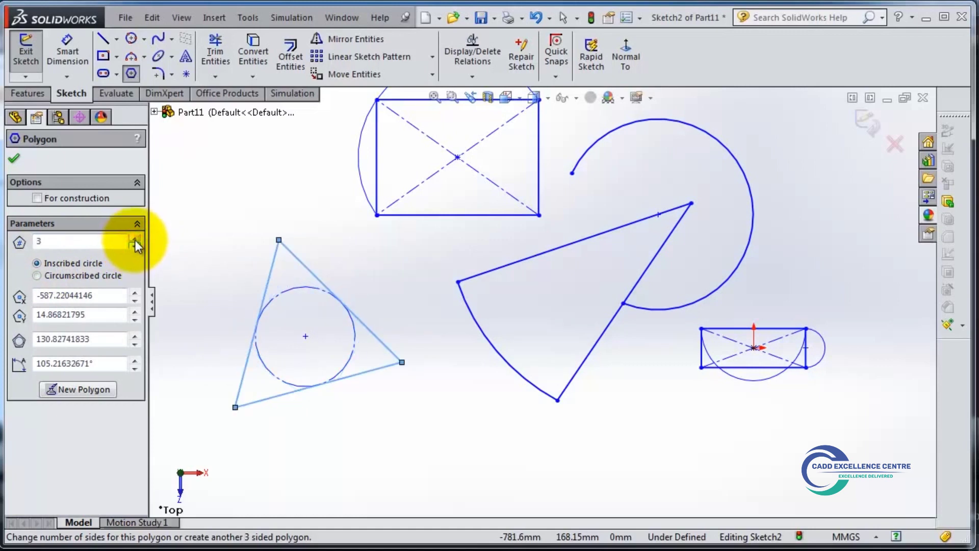
Set the polygon to 5 sides with a circumscribed circle and accept it
click(135, 238)
click(135, 238)
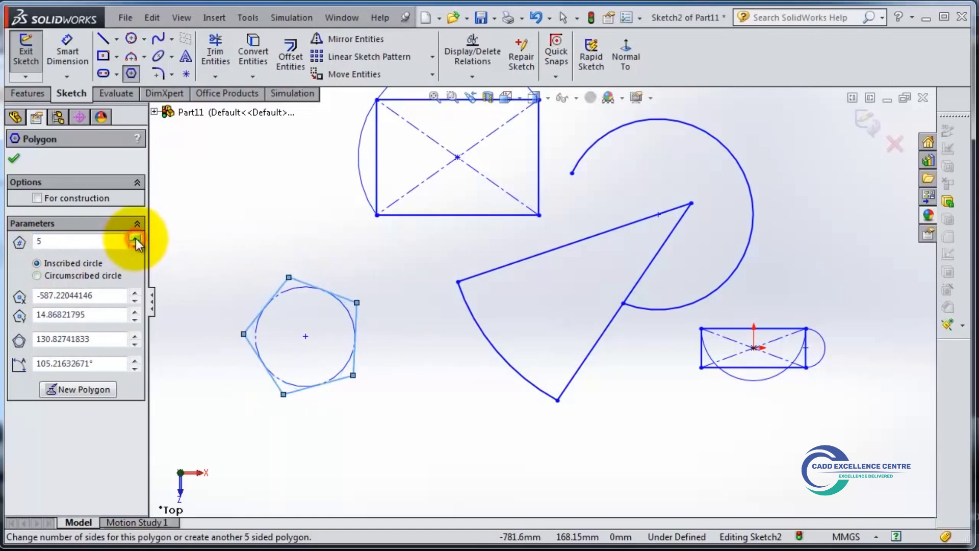
click(50, 275)
scroll(350, 360, down, 3)
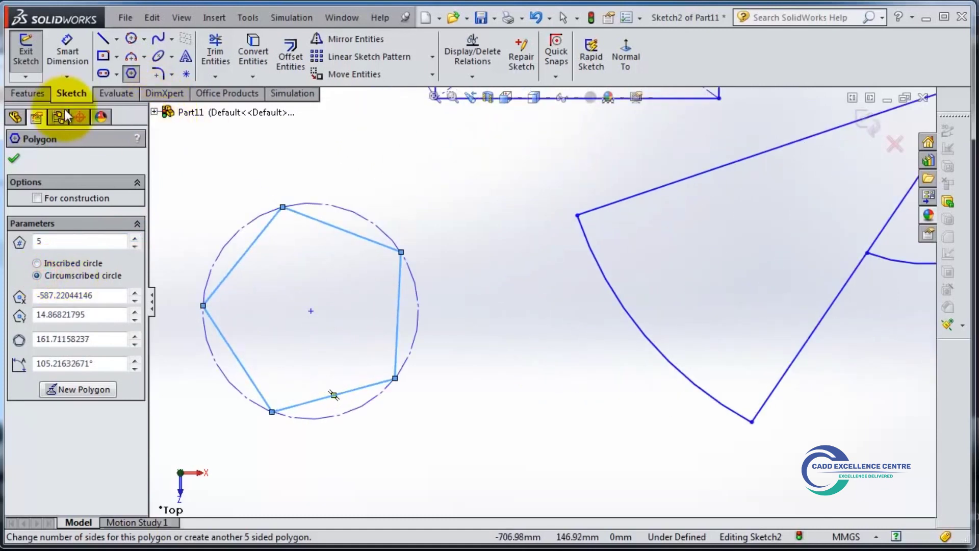
click(14, 160)
scroll(355, 306, up, 2)
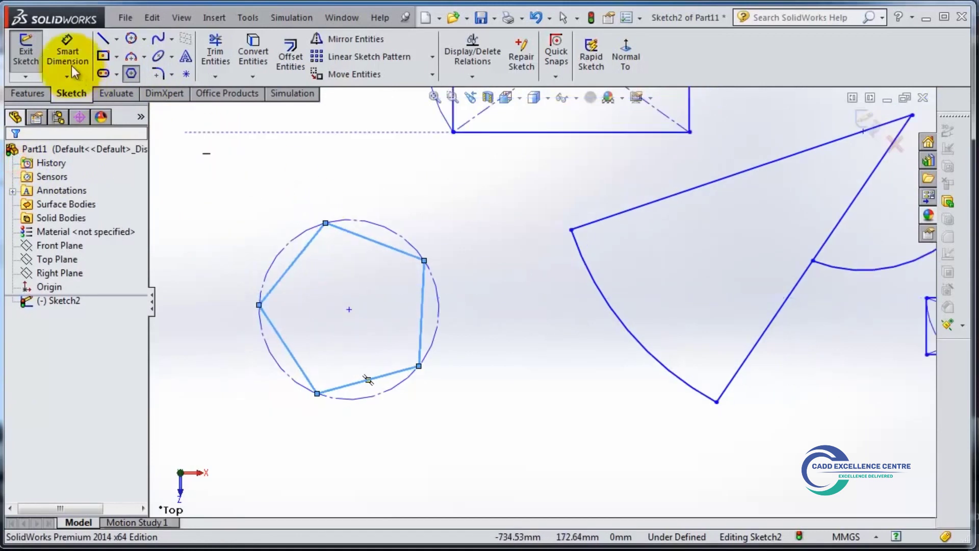
Dimension the pentagon's upper-left side to 100 mm and leave the Smart Dimension tool
click(56, 53)
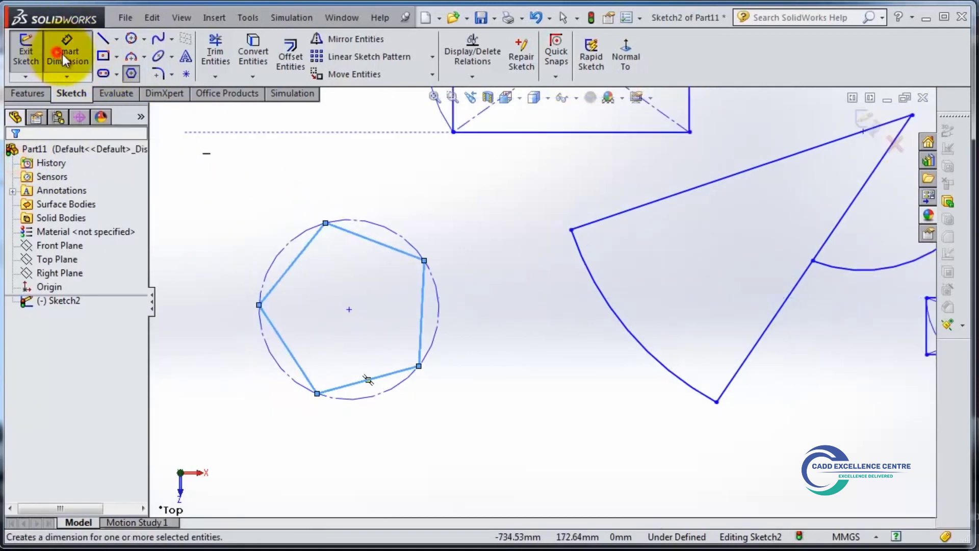
click(295, 259)
click(274, 243)
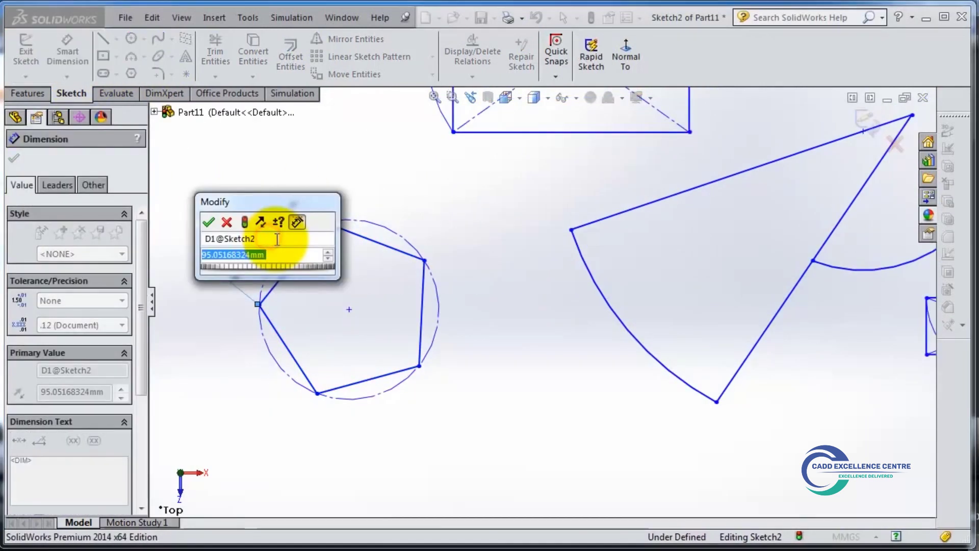
text(100)
key(Return)
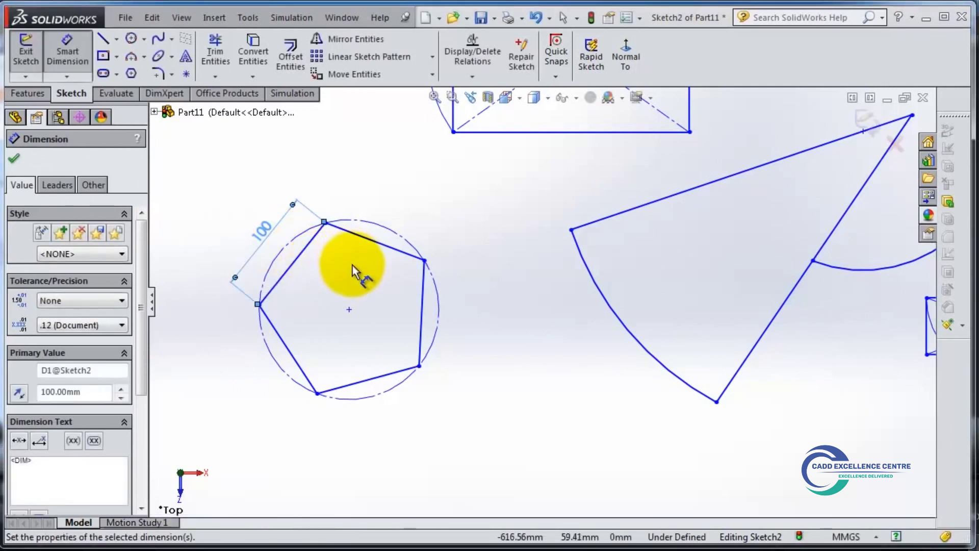
click(405, 380)
key(Escape)
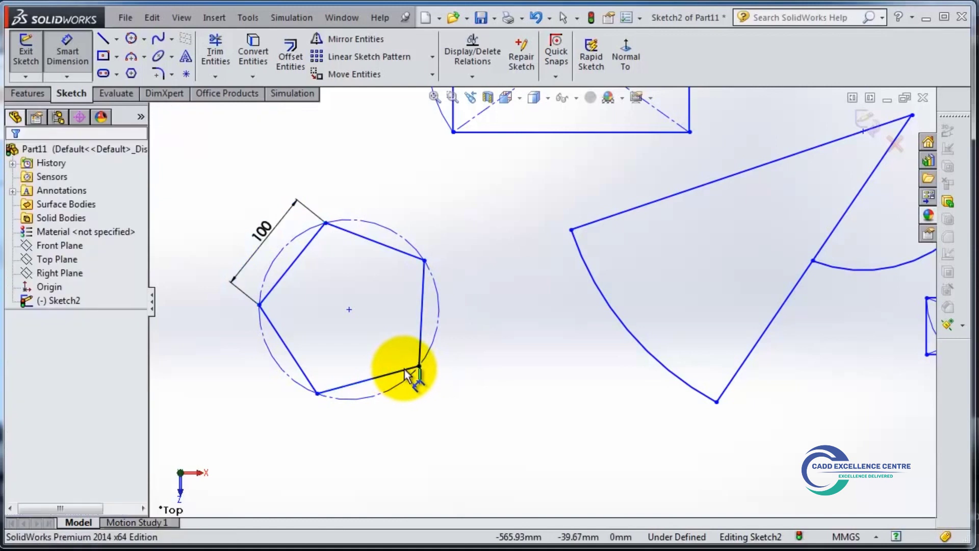
Add a Horizontal relation to the pentagon's lower side
click(65, 59)
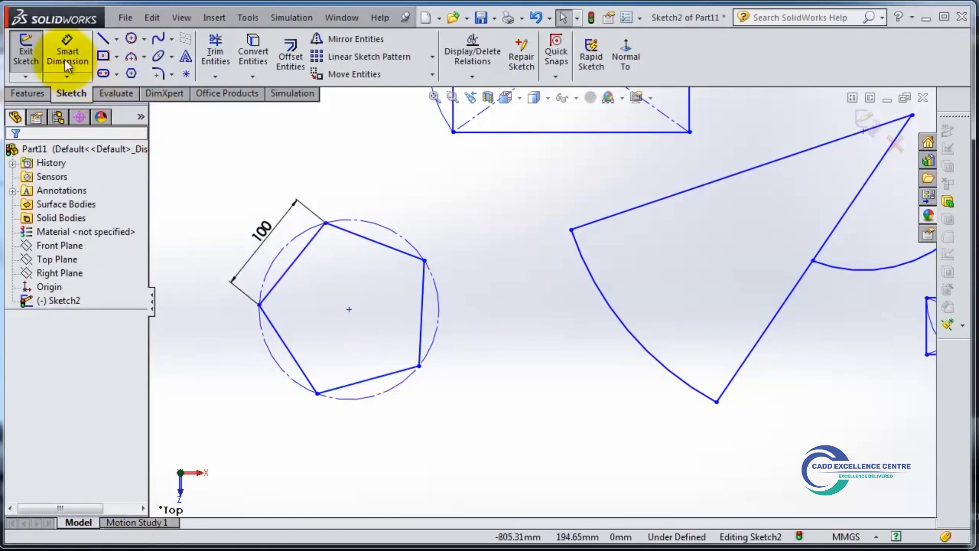
click(408, 369)
click(452, 307)
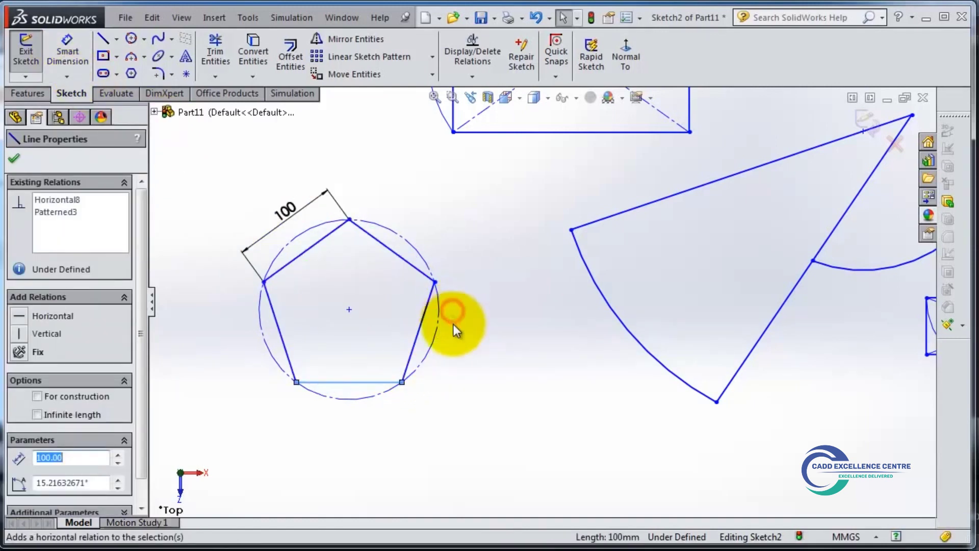
click(460, 377)
Add a Coincident relation between the pentagon's center and the sketch origin
scroll(431, 342, up, 3)
scroll(616, 339, down, 2)
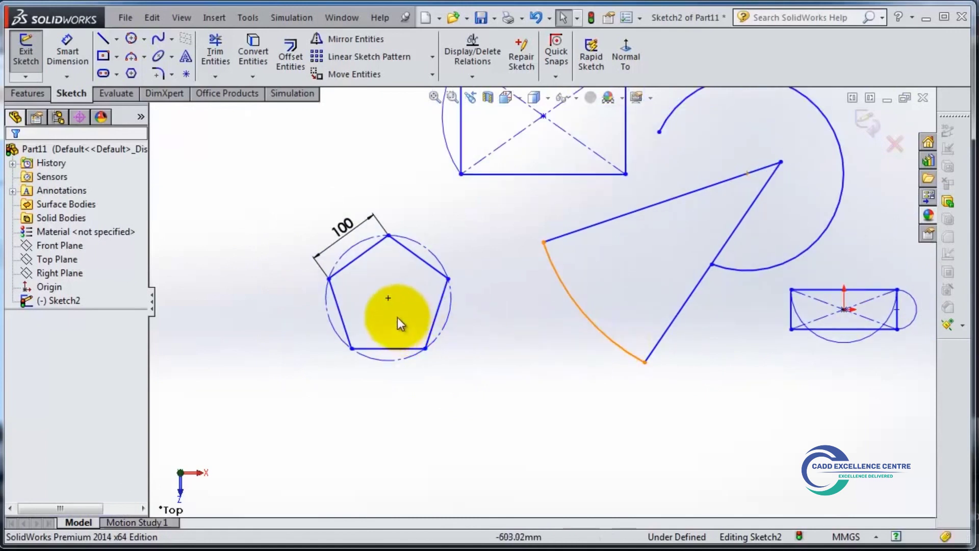
click(387, 299)
ctrl+click(844, 310)
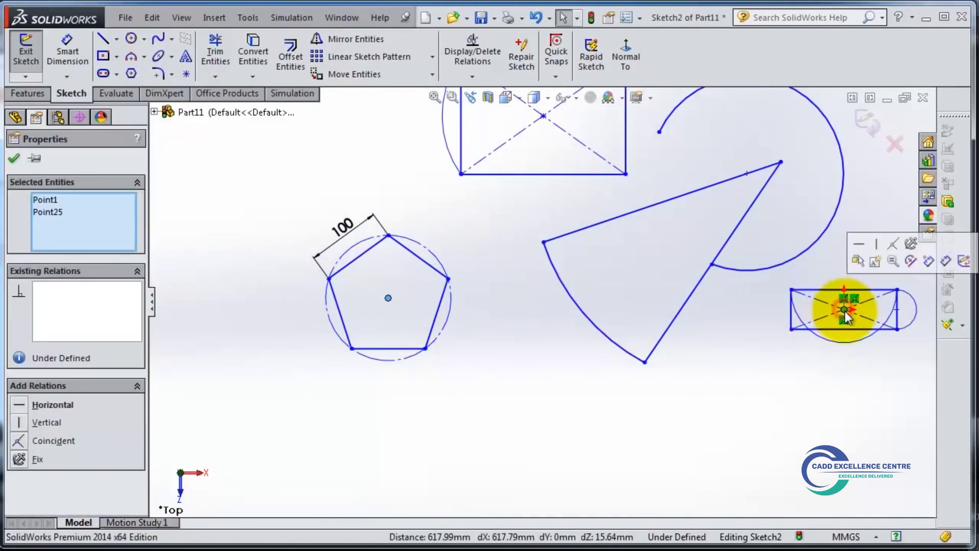
click(894, 244)
scroll(887, 306, down, 5)
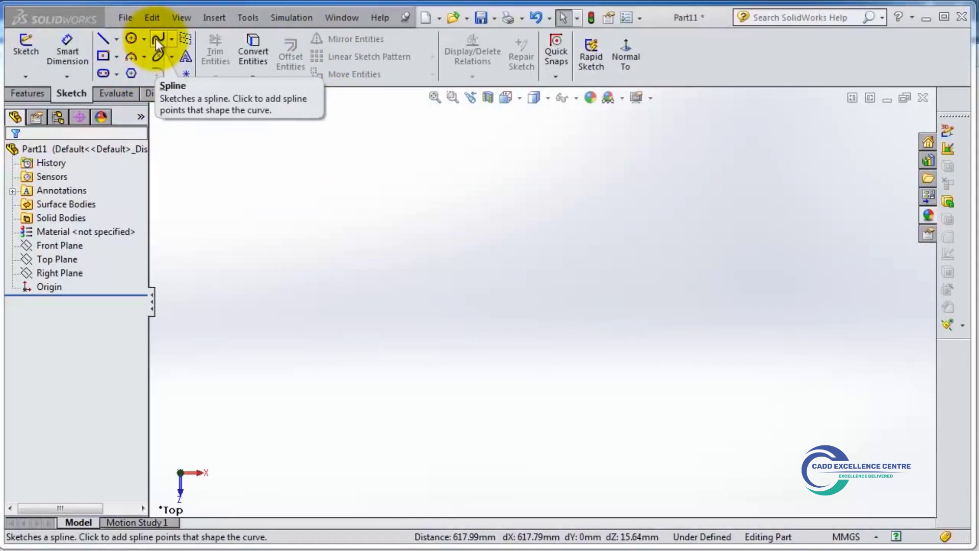
In a new Top Plane sketch, draw a straight horizontal spline across the origin, starting about 63 mm to its left
click(172, 38)
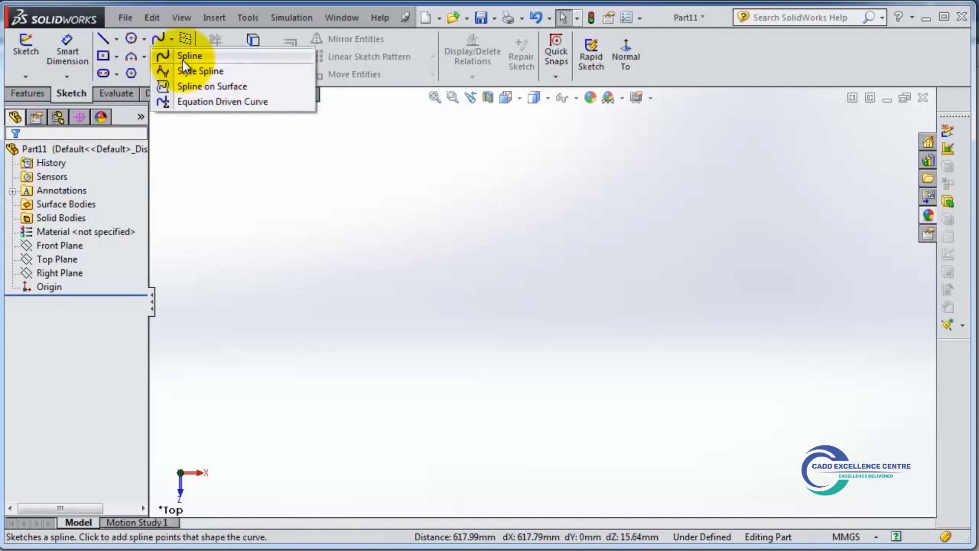
click(150, 39)
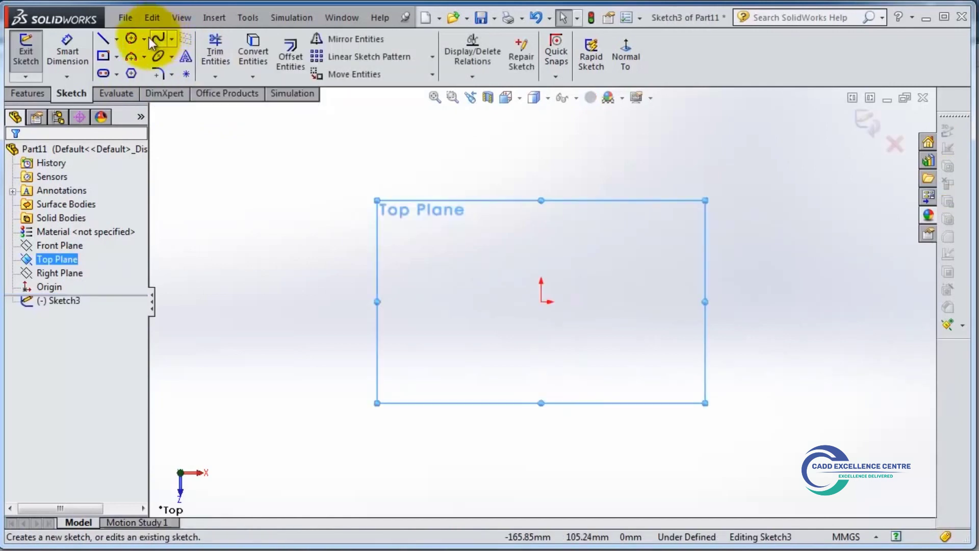
click(424, 304)
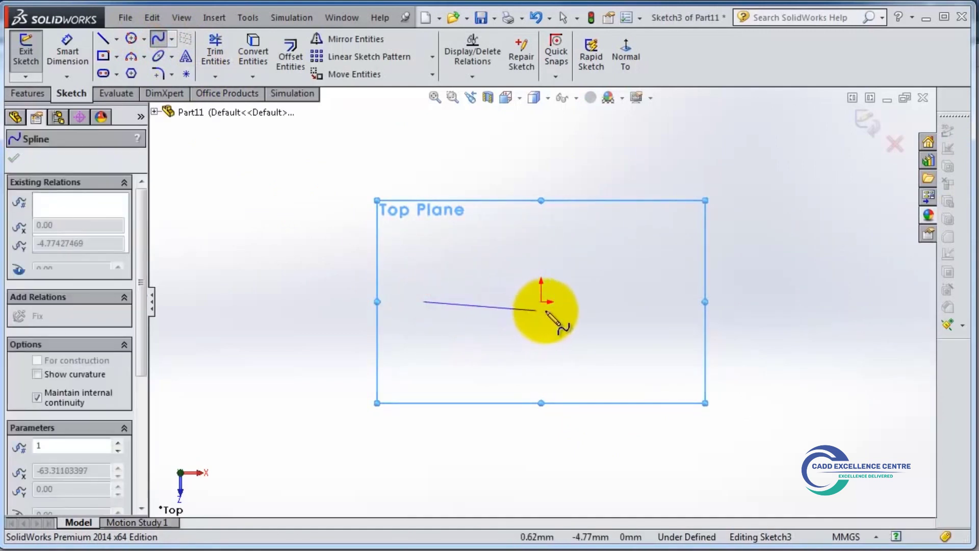
click(593, 303)
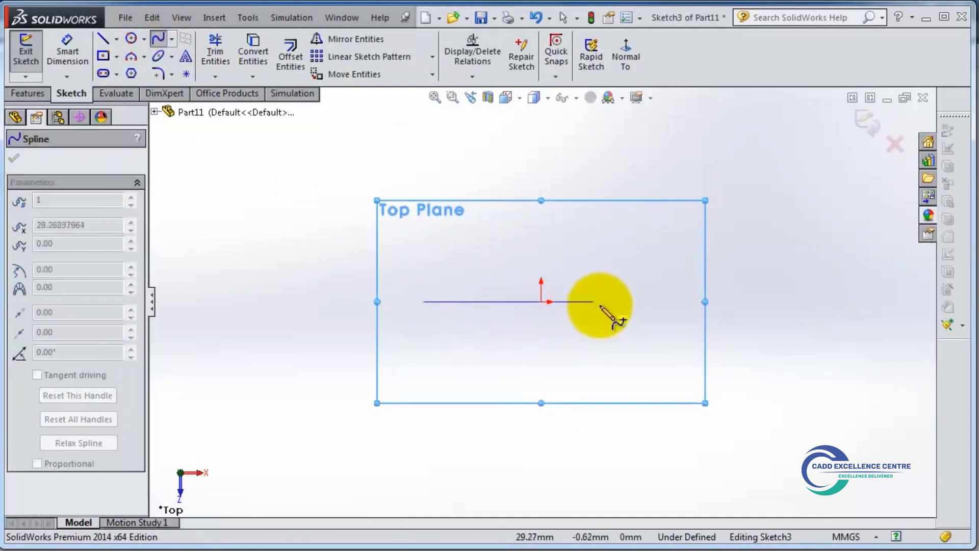
click(657, 303)
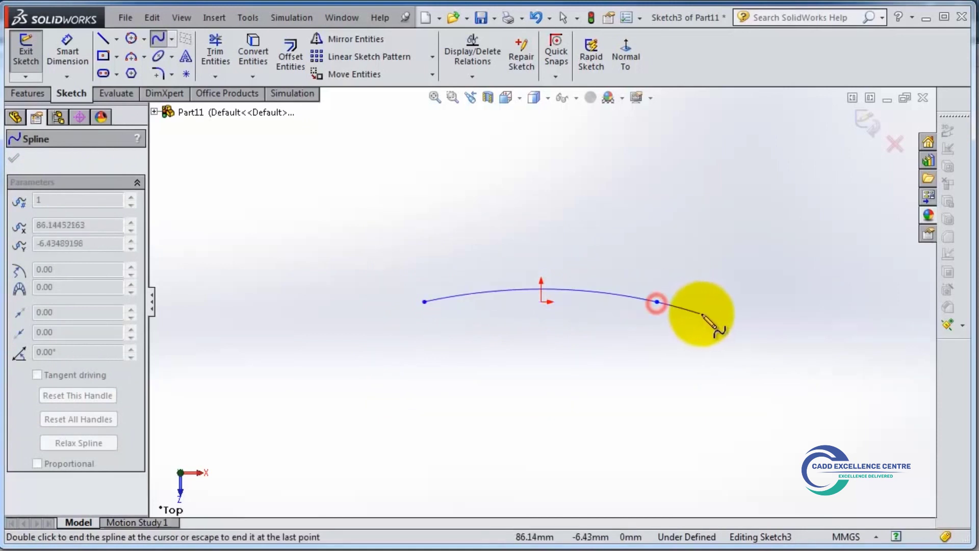
right_click(697, 309)
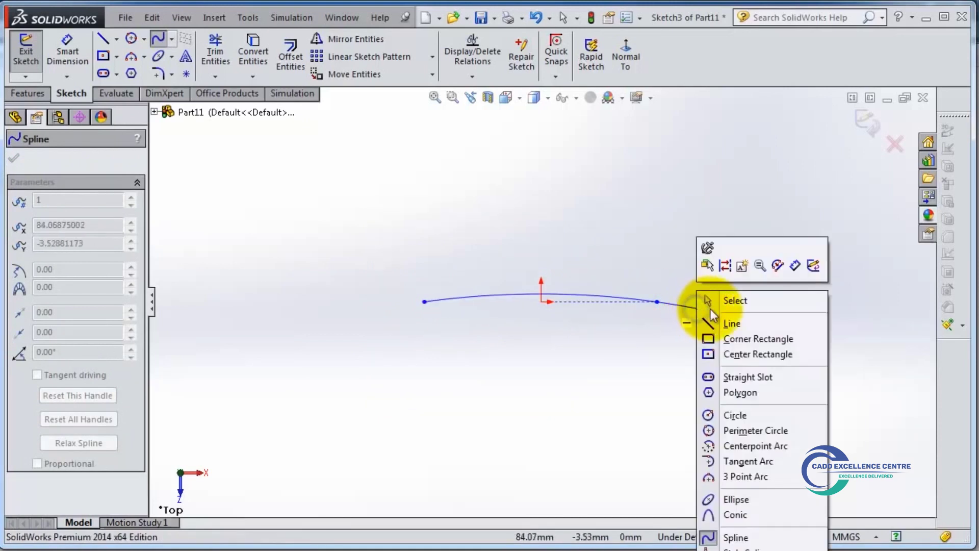
click(726, 304)
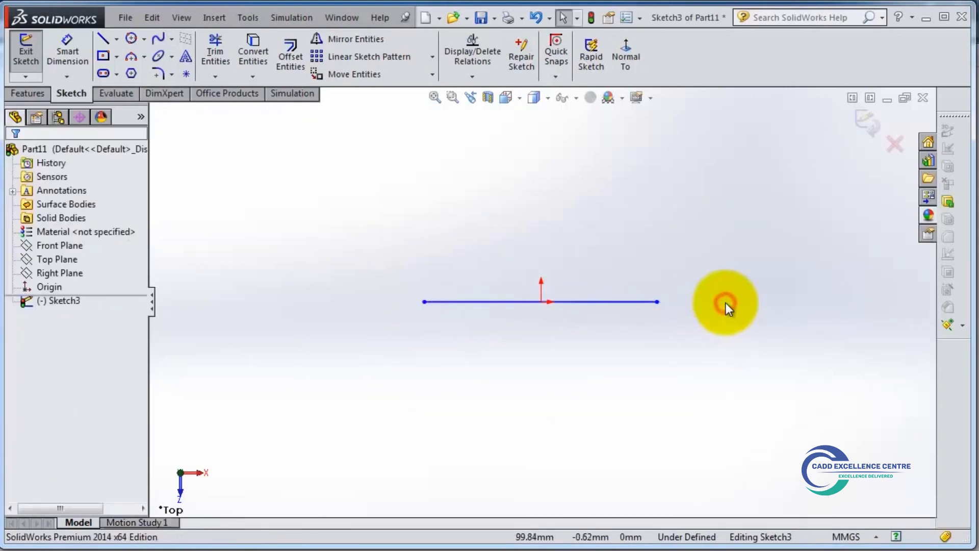
Draw an arched three-point spline about 198 mm long above the straight spline and select it
click(158, 38)
click(394, 227)
click(542, 165)
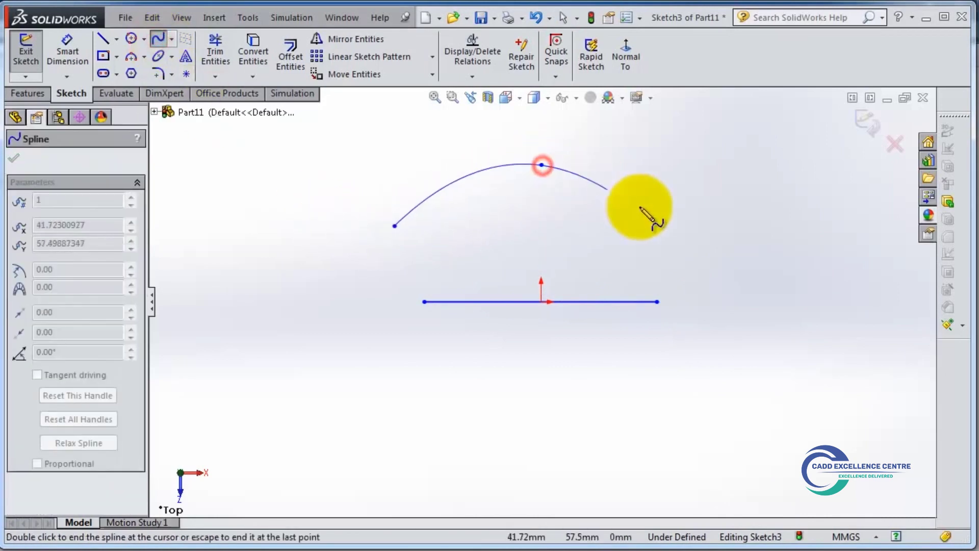
right_click(732, 222)
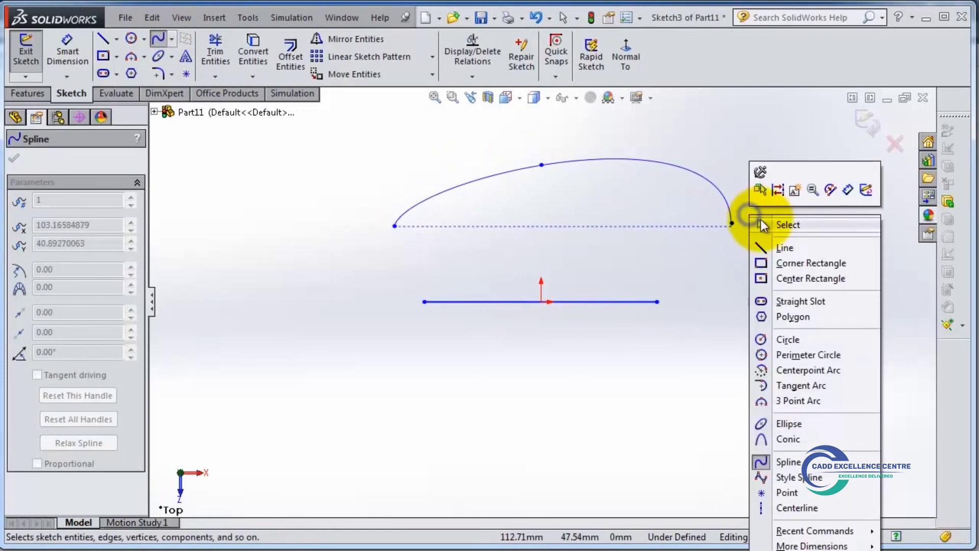
click(769, 225)
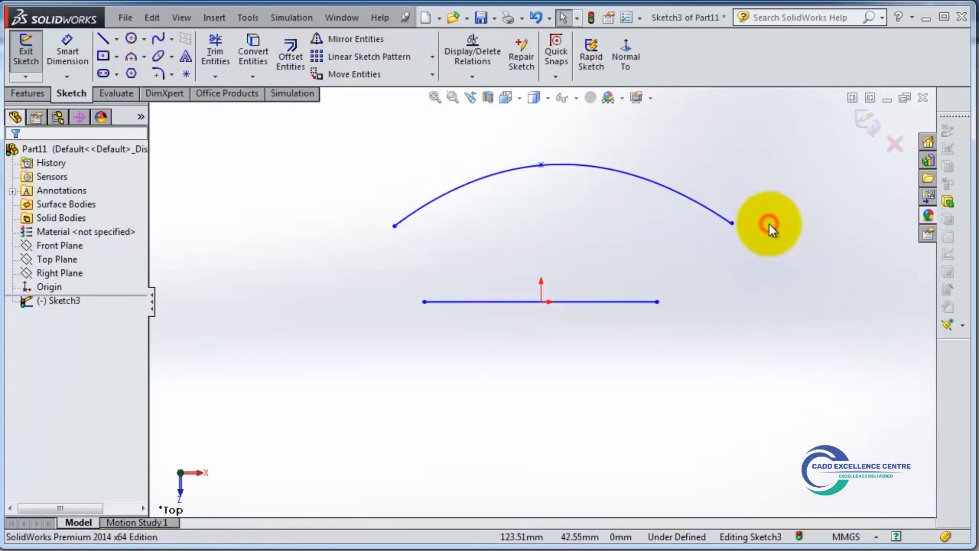
click(719, 217)
scroll(729, 225, down, 5)
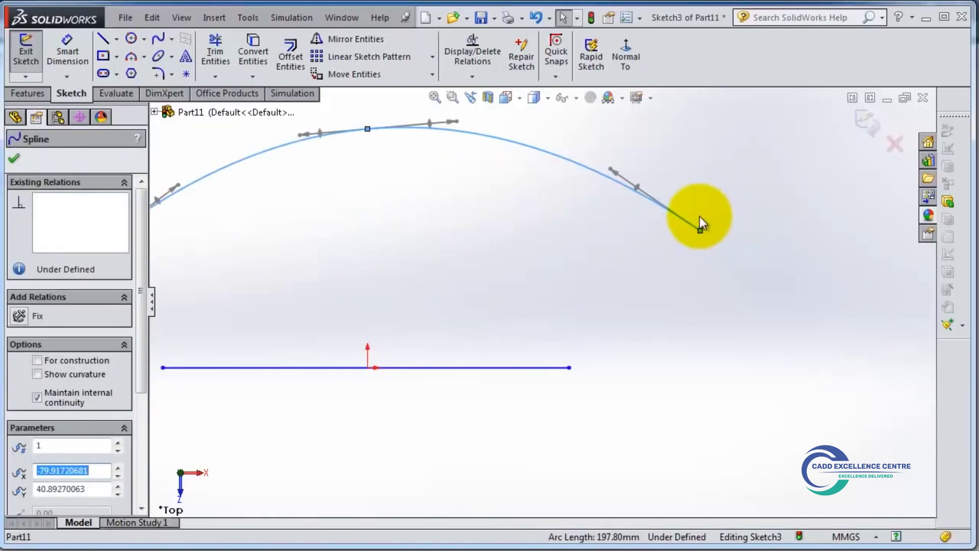
Reshape the arched spline's right end by lengthening its tangent handle and steepening the handle's angle
scroll(636, 143, down, 4)
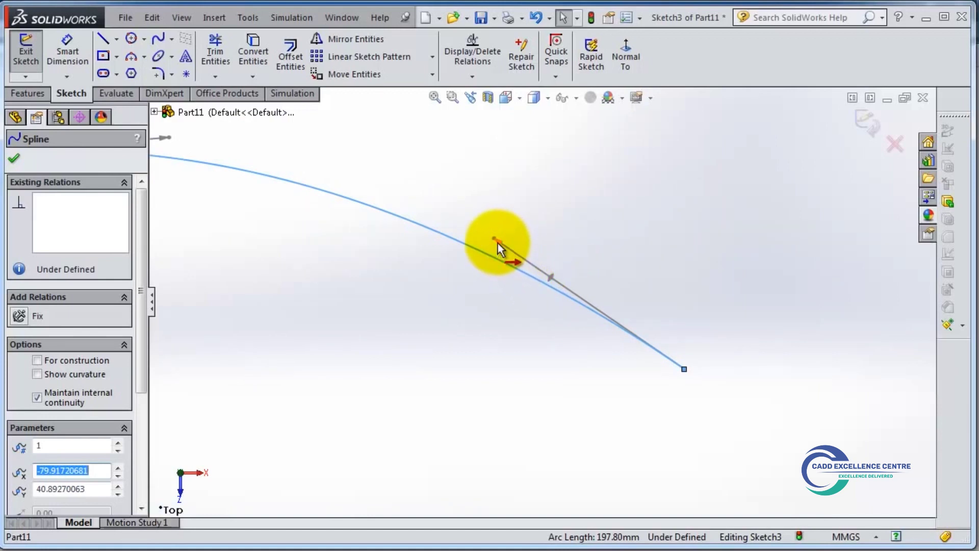
drag(498, 242, 464, 216)
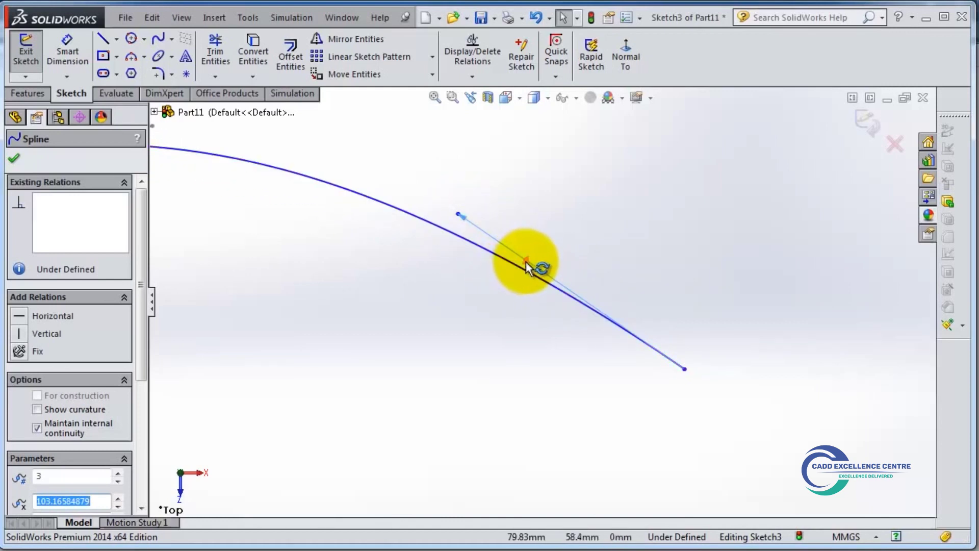
drag(527, 265, 576, 255)
mouse_move(498, 172)
mouse_down()
mouse_move(594, 257)
mouse_move(542, 223)
mouse_move(489, 167)
mouse_up()
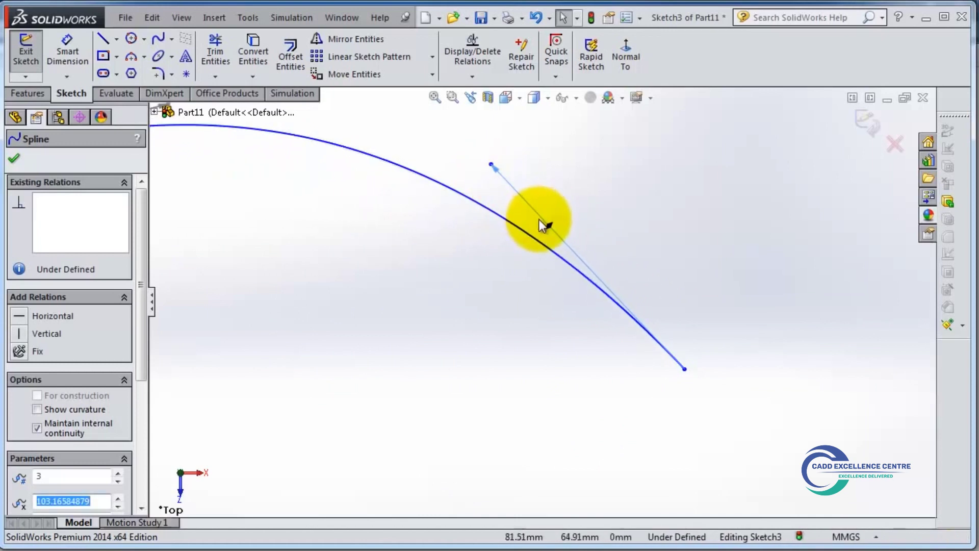
drag(550, 224, 544, 295)
Flatten the arched spline at its middle point and steepen its left end by adjusting the tangent handles
scroll(543, 295, up, 8)
scroll(398, 259, down, 5)
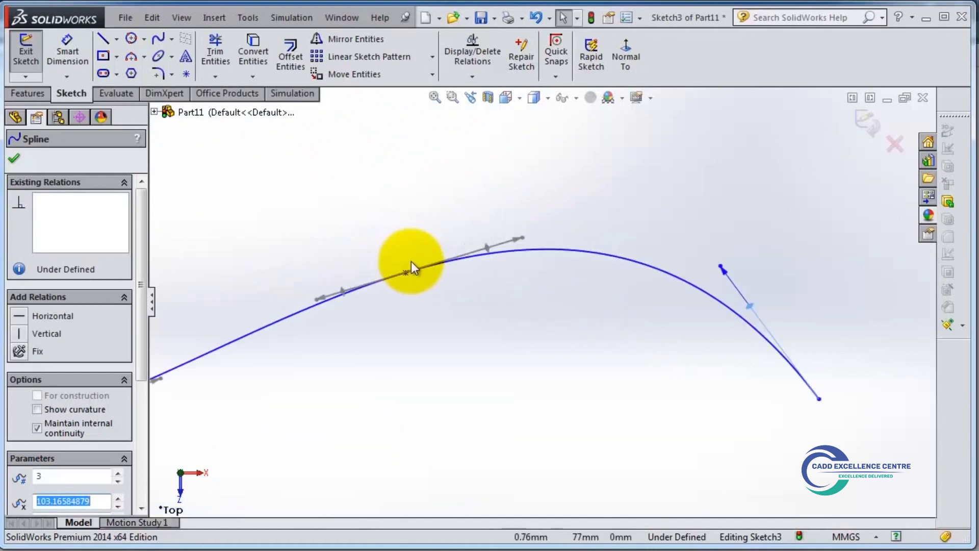
mouse_move(489, 249)
mouse_down()
mouse_move(495, 296)
mouse_move(481, 289)
mouse_move(484, 274)
mouse_move(481, 290)
mouse_move(485, 255)
mouse_move(488, 275)
mouse_up()
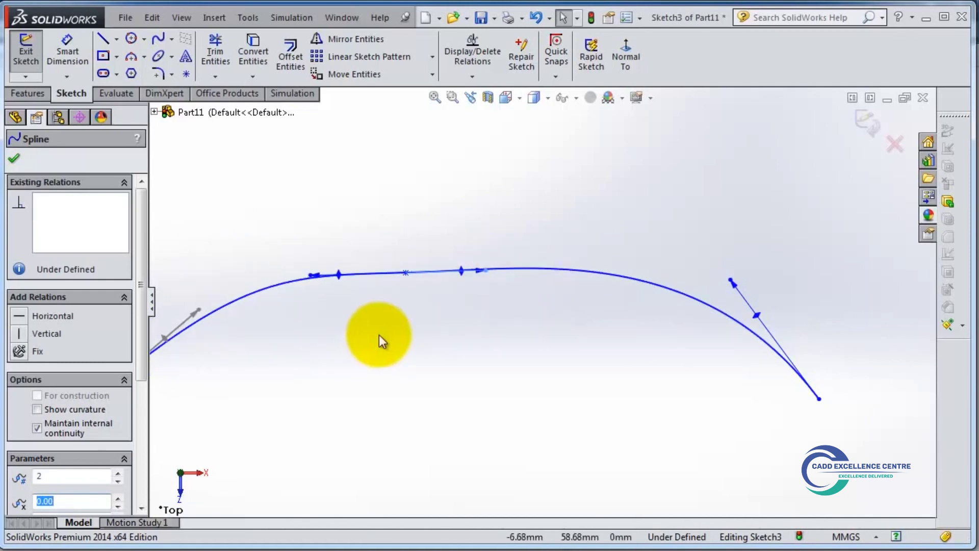
scroll(306, 331, down, 2)
scroll(274, 329, up, 2)
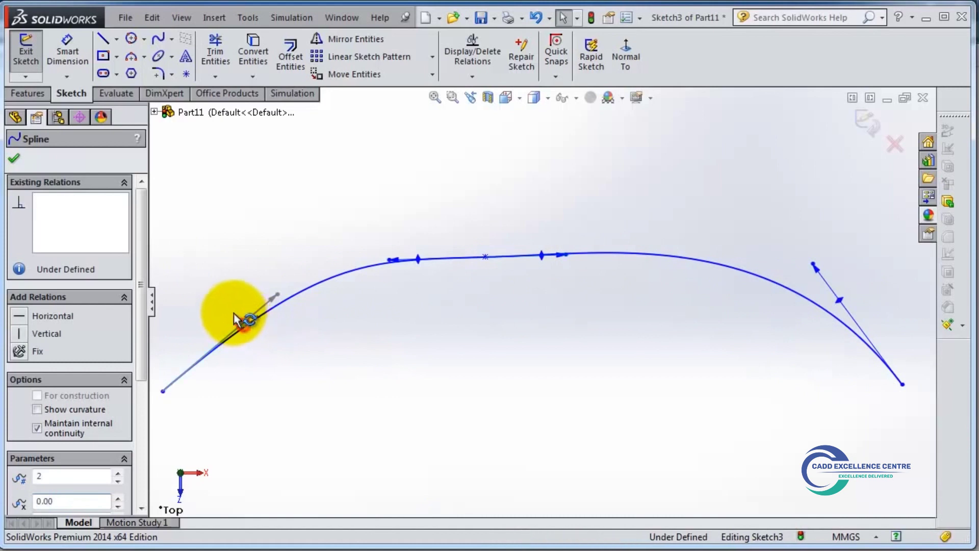
mouse_move(234, 313)
mouse_down()
mouse_move(227, 308)
mouse_move(276, 244)
mouse_up()
Move the arched spline's right end inward, its middle point up to about Y 90, and its left end to about X -68, Y 45
scroll(537, 351, up, 2)
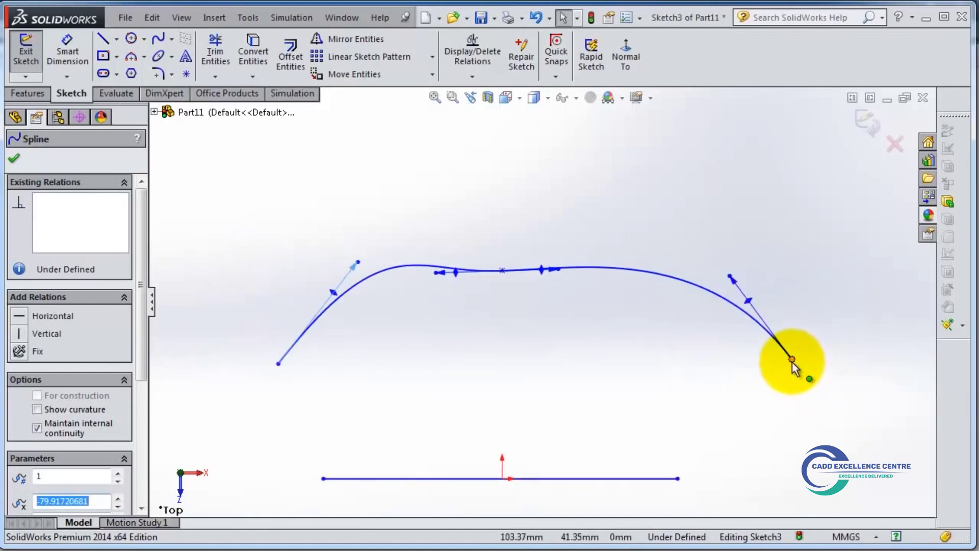
drag(791, 360, 705, 357)
drag(501, 271, 504, 226)
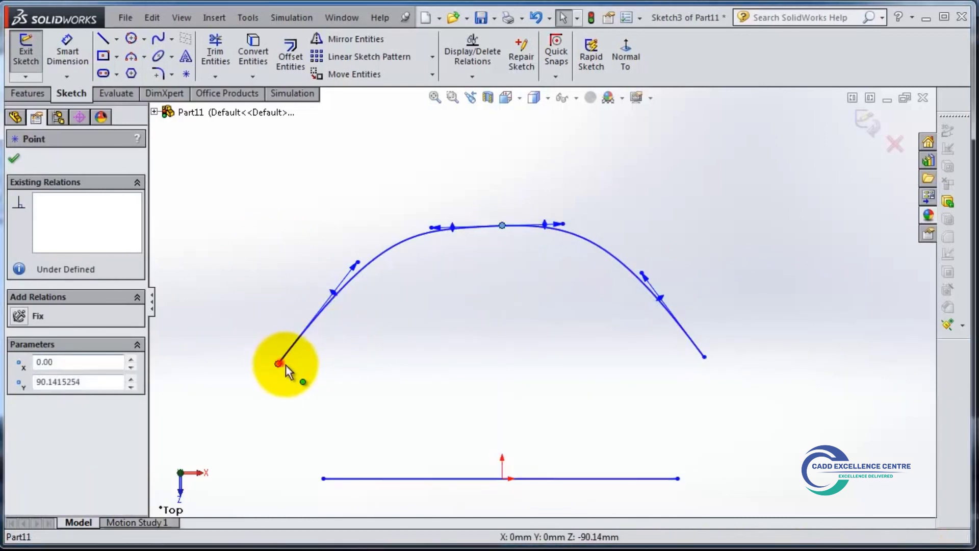
drag(285, 365, 312, 352)
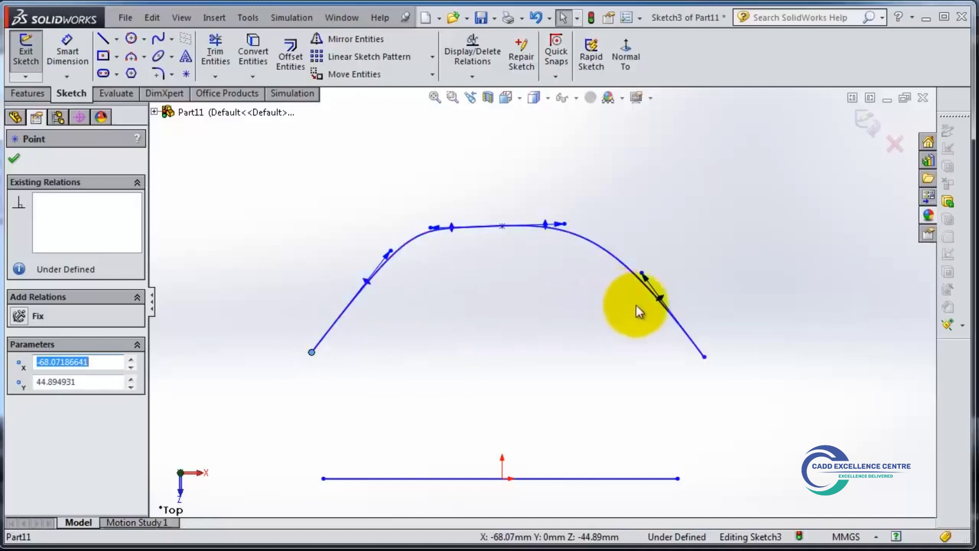
Insert a spline point on the arched spline's right half at about X 39, Y 80
scroll(663, 334, down, 2)
scroll(653, 333, up, 1)
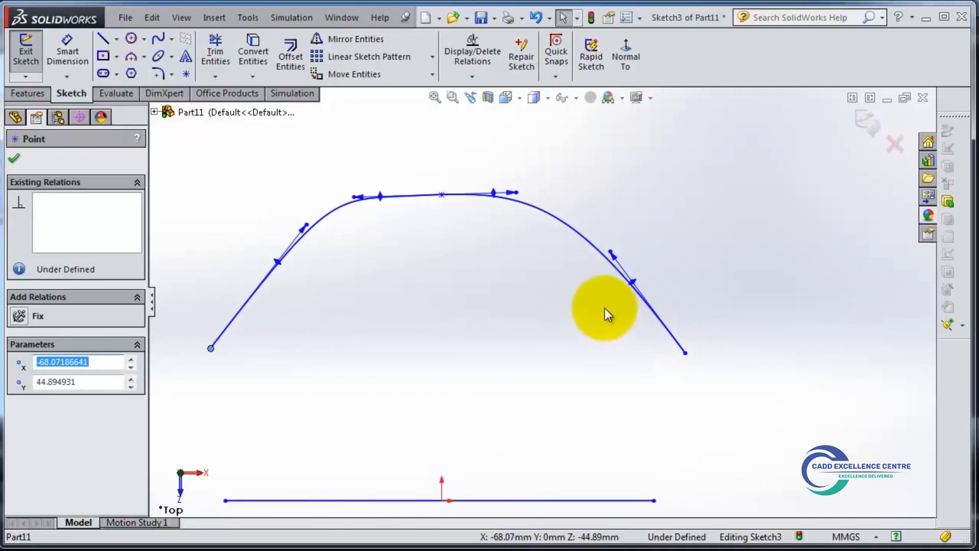
click(589, 244)
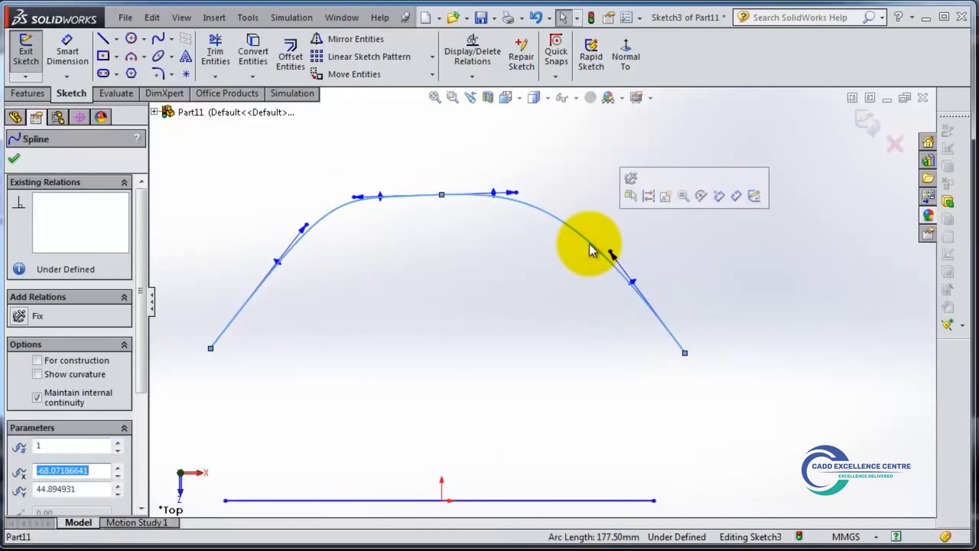
right_click(590, 244)
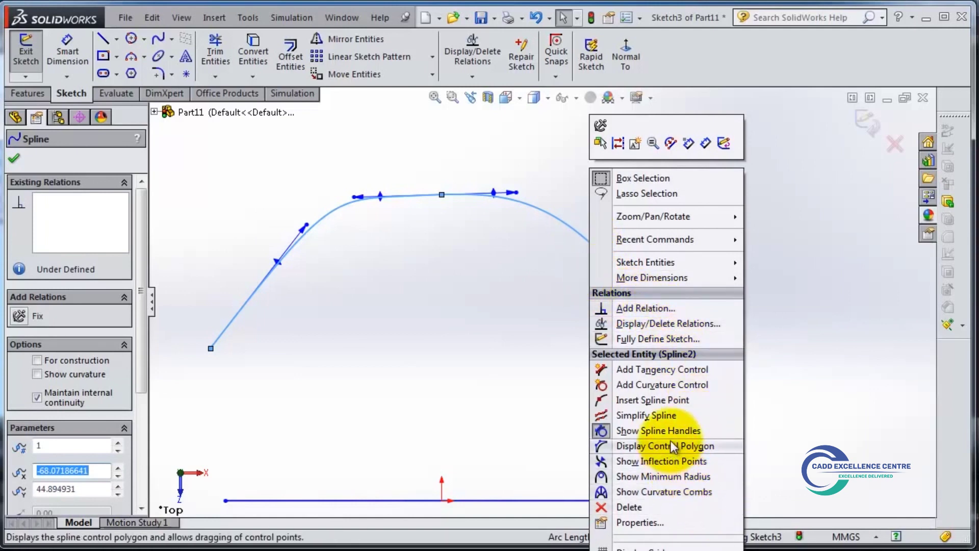
click(666, 405)
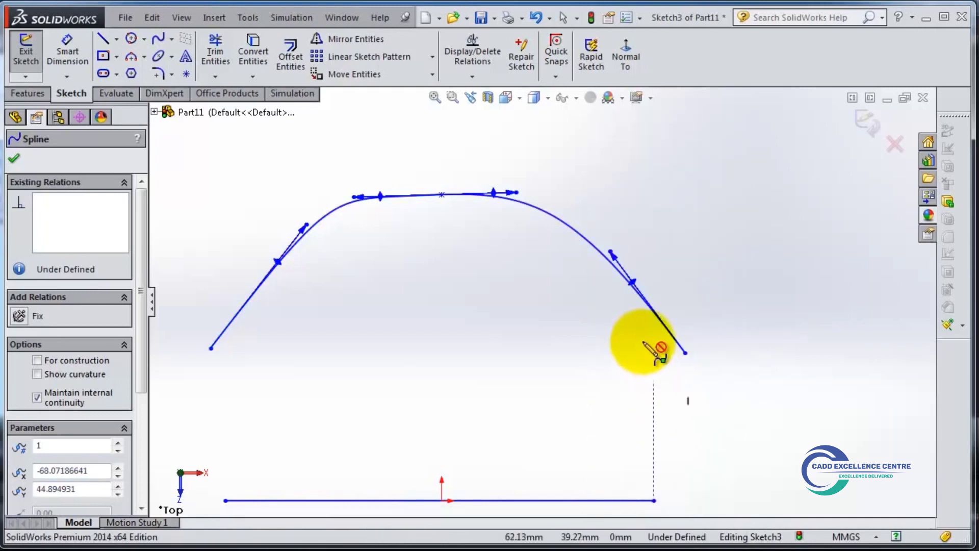
click(574, 230)
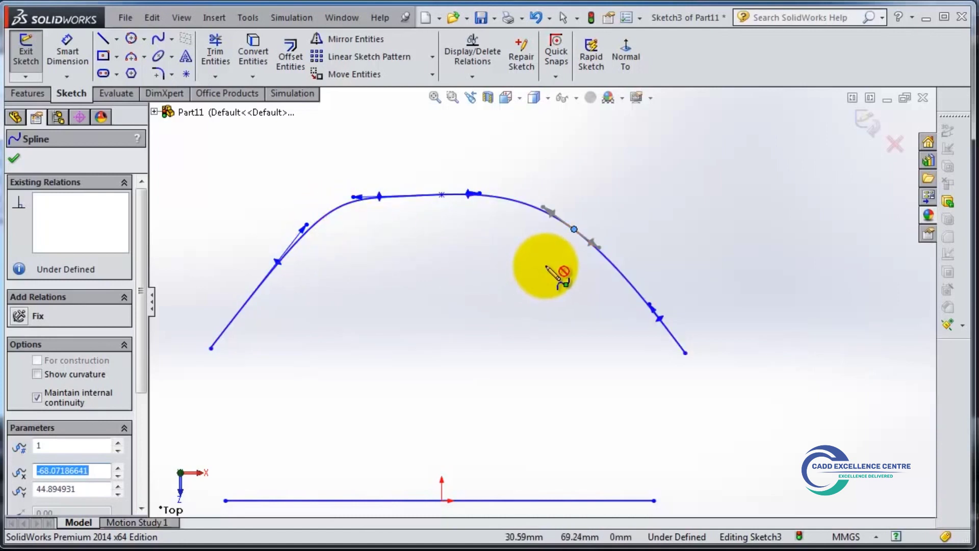
key(Escape)
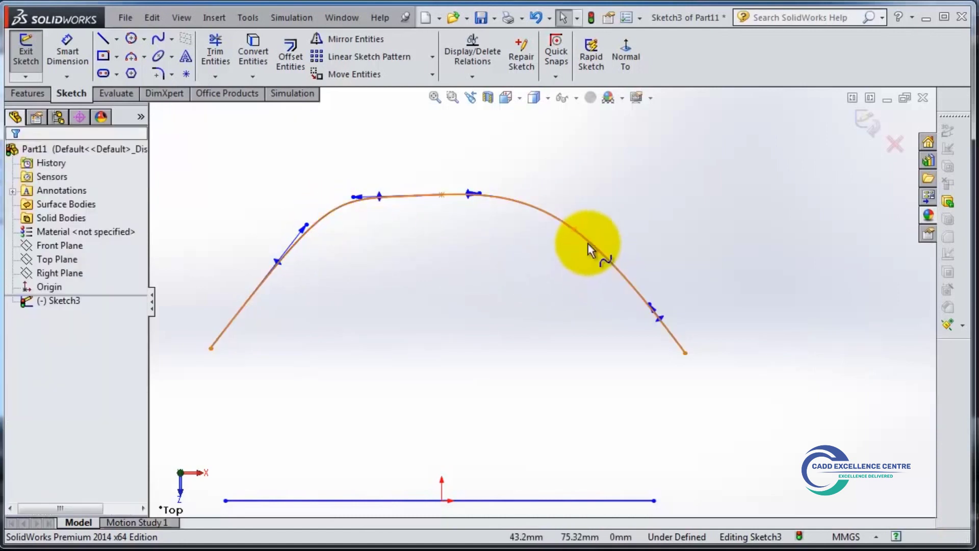
Adjust the upper tangent handle of the spline point at about X 39, Y 80, pulling it slightly outward
click(574, 229)
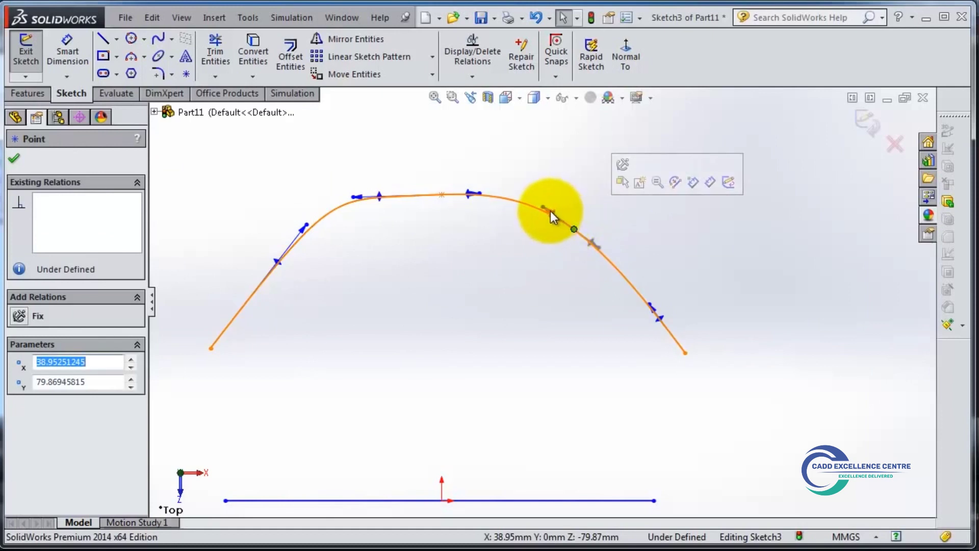
mouse_move(545, 209)
mouse_down()
mouse_move(492, 172)
mouse_move(534, 197)
mouse_up()
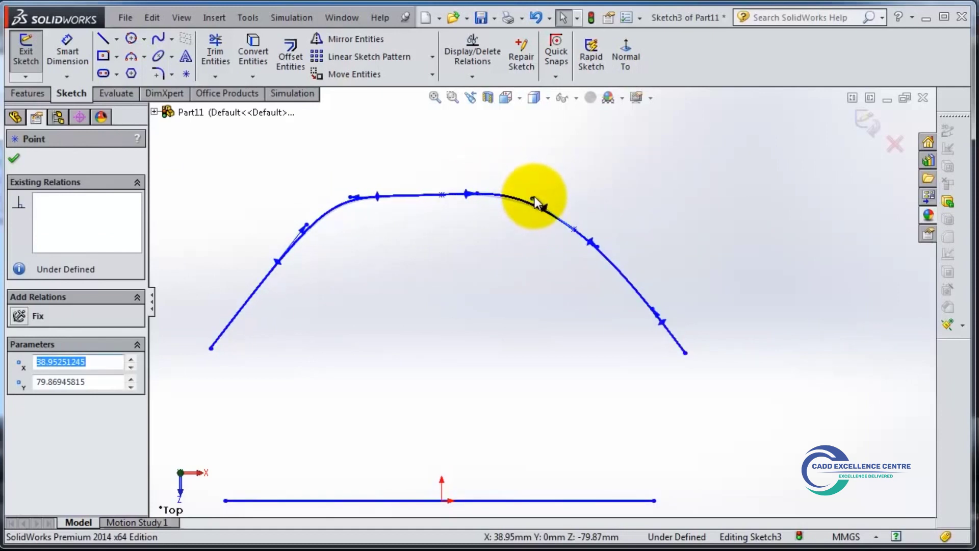
click(538, 198)
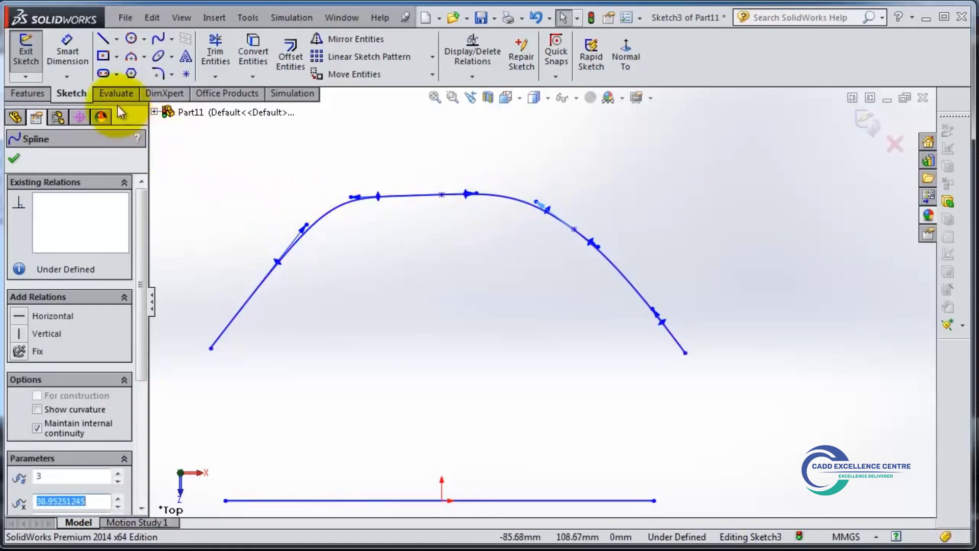
Dimension the horizontal distance between the arched spline's left endpoint and its middle point as 70 mm
click(66, 53)
click(212, 348)
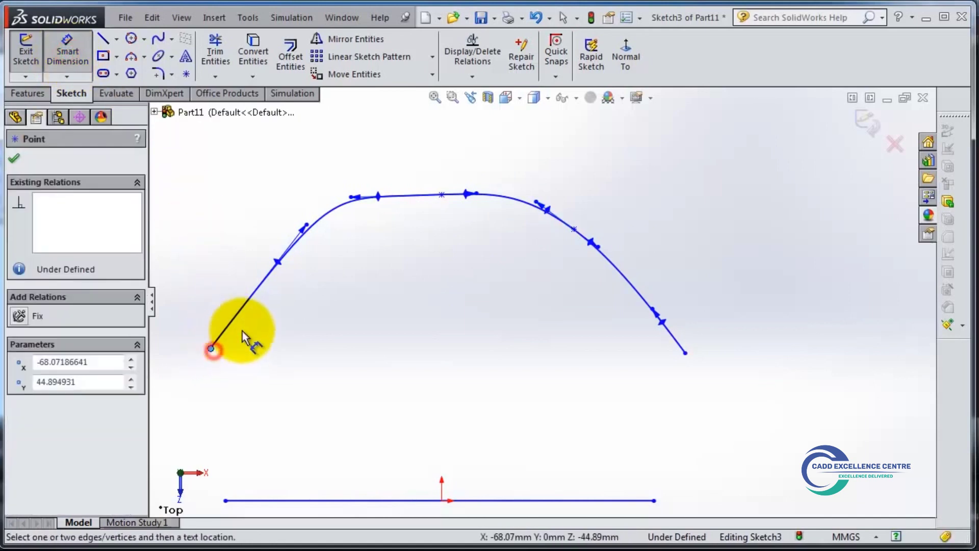
click(442, 195)
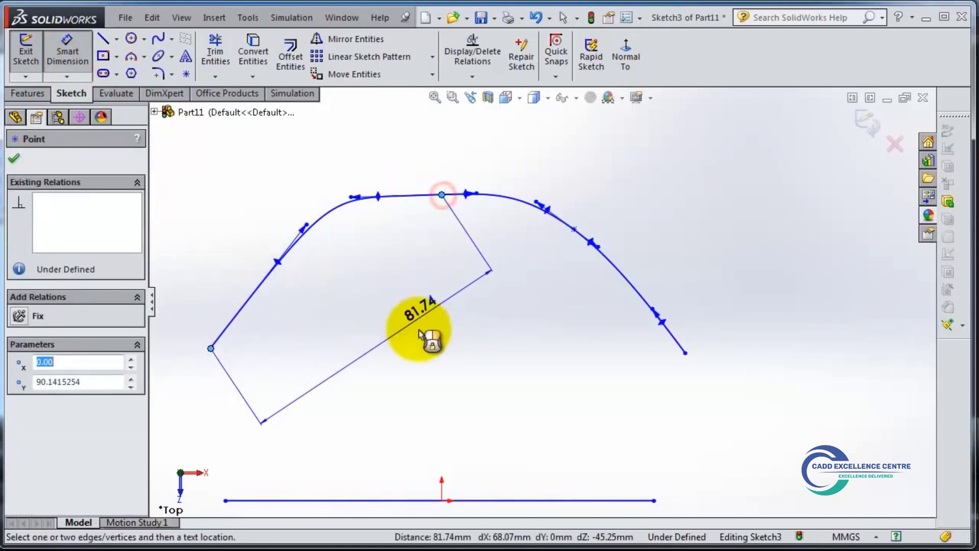
click(305, 391)
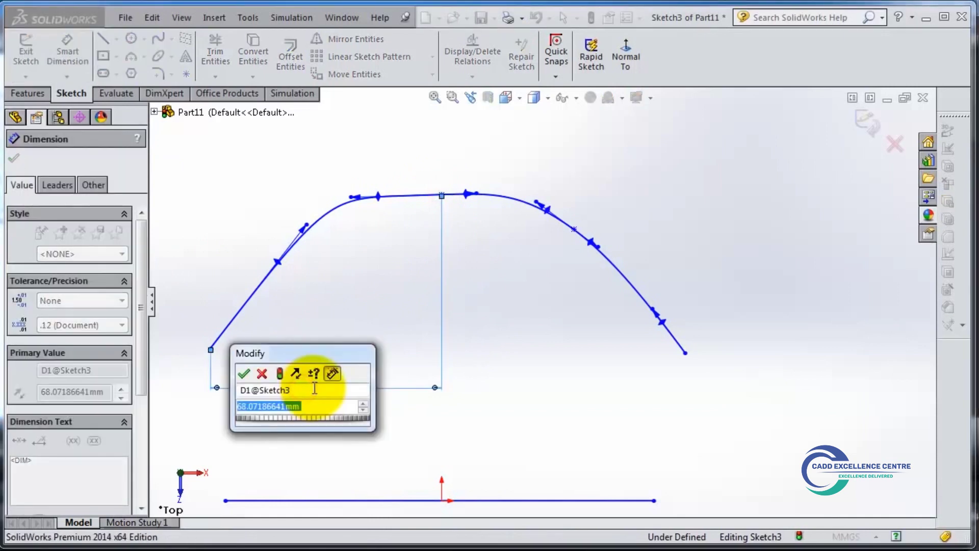
text(70)
key(Return)
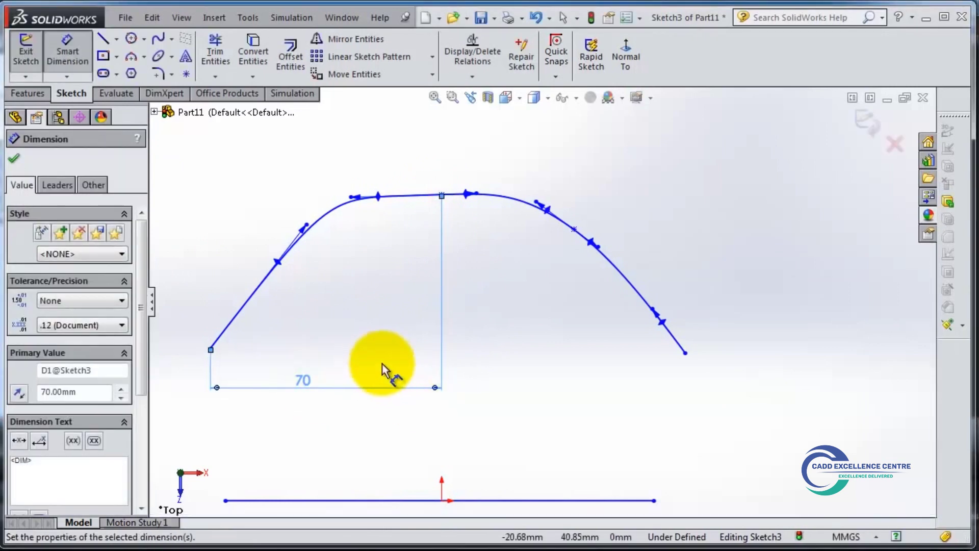
Dimension the horizontal distance between the arched spline's right endpoint and its middle point as 70 mm
click(734, 352)
click(441, 162)
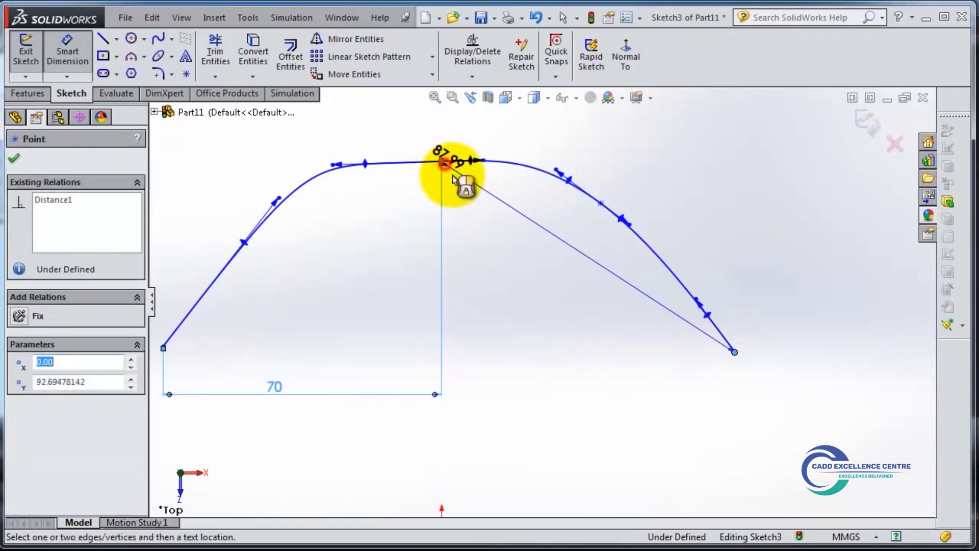
click(534, 417)
text(70)
key(Return)
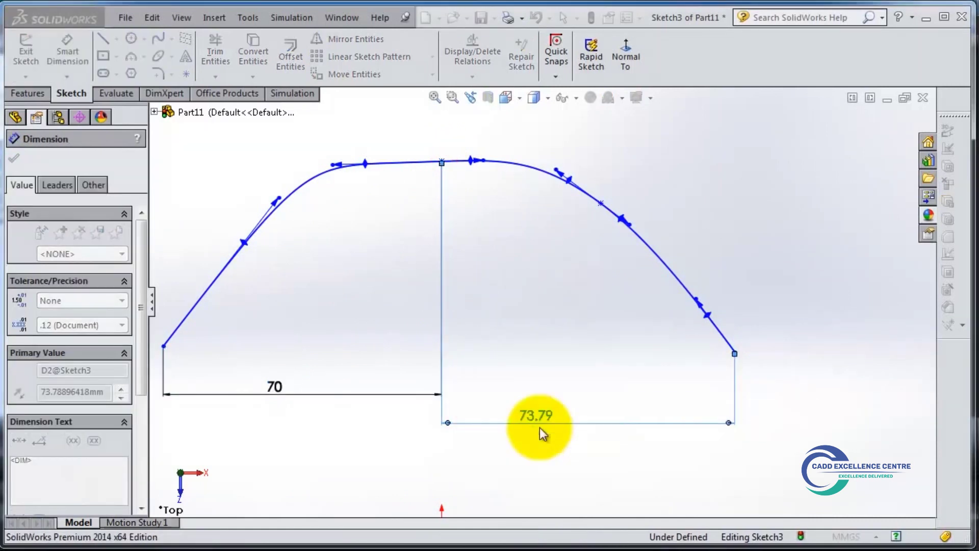
Dimension the tangent handle at the arched spline's left endpoint with a value of 50
scroll(347, 298, up, 2)
scroll(348, 299, down, 2)
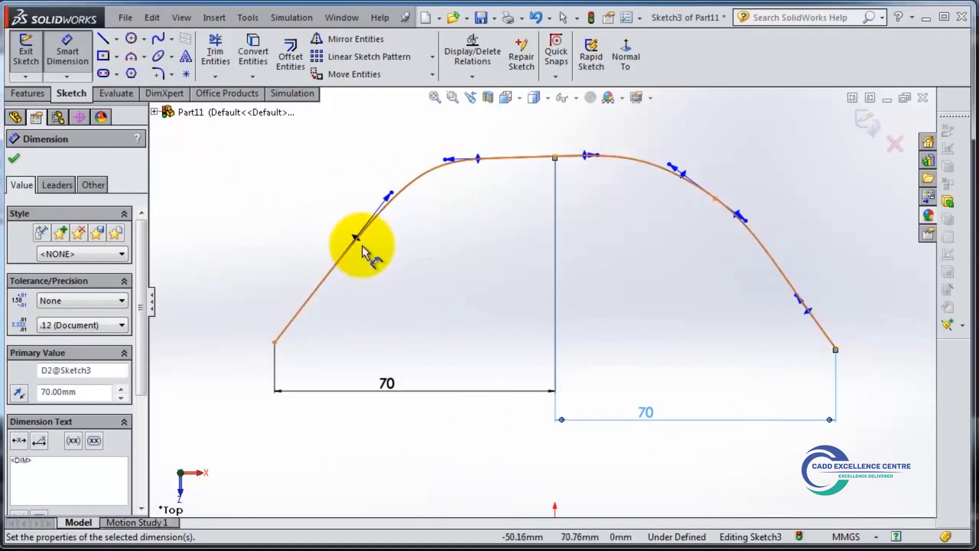
click(389, 198)
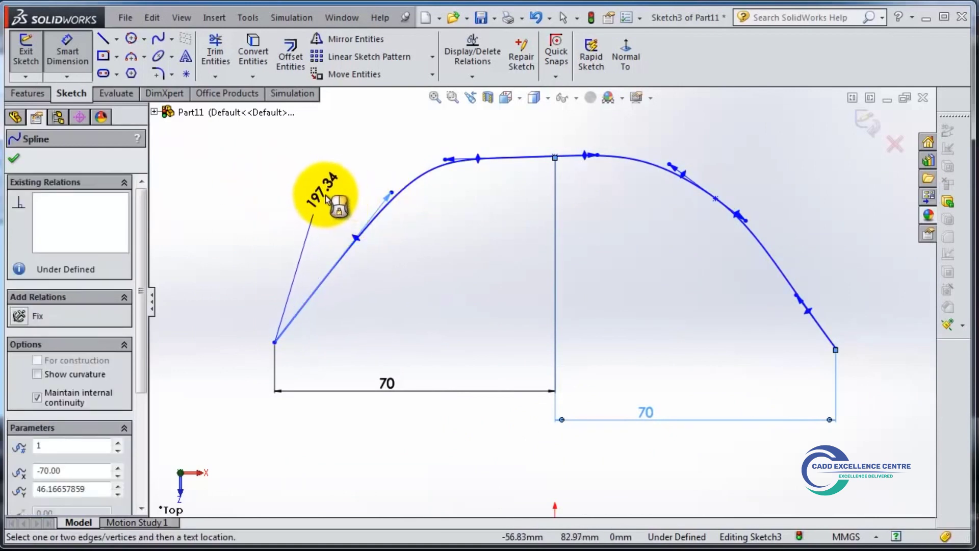
click(328, 192)
text(50)
key(Return)
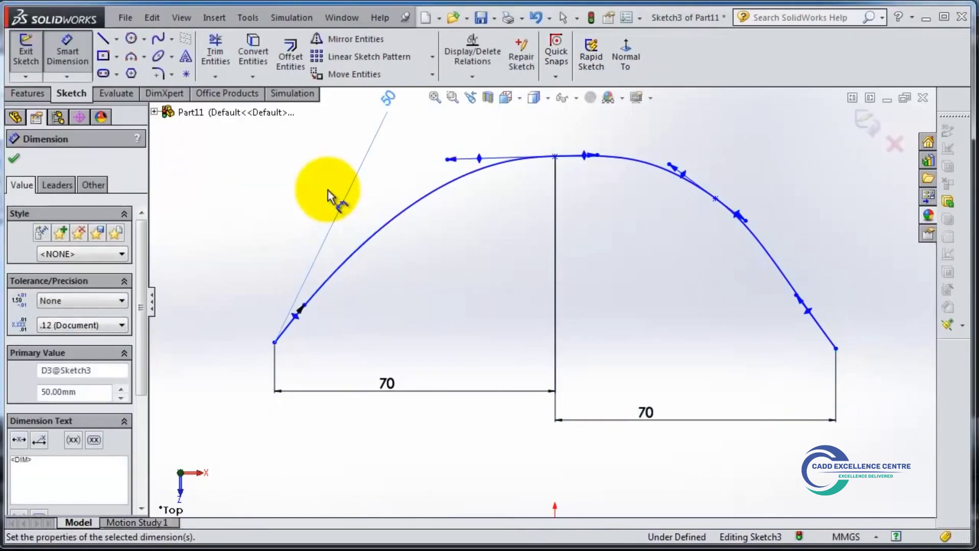
Draw a horizontal line about 40 mm long to the right from the arched spline's left endpoint
scroll(387, 331, down, 3)
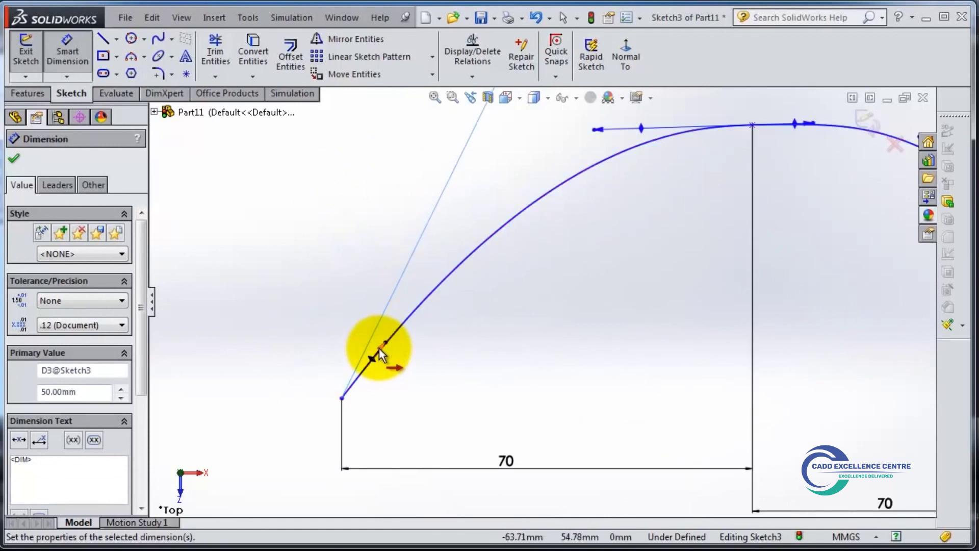
click(379, 348)
click(103, 39)
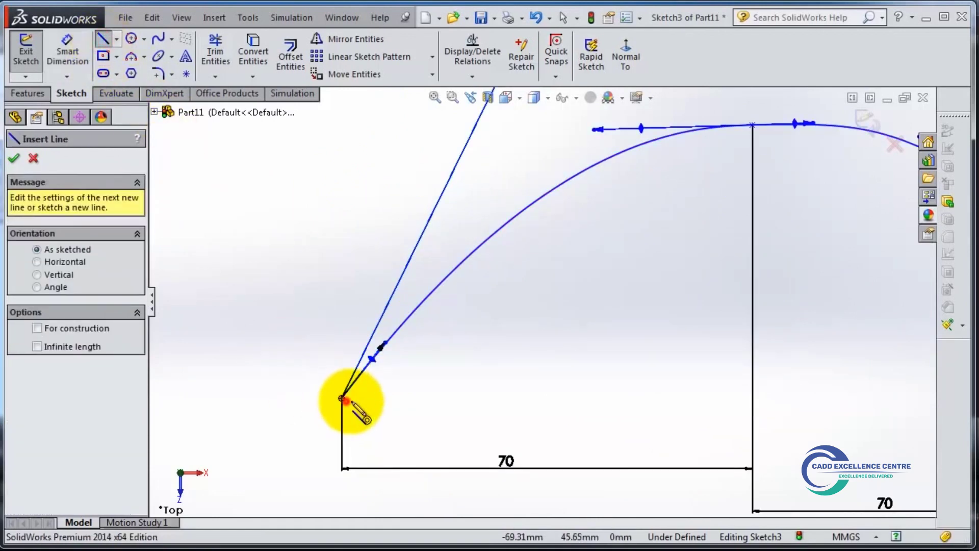
click(342, 398)
key(Escape)
Dimension the angle between the left endpoint's tangent handle and the horizontal line as 50°
click(83, 48)
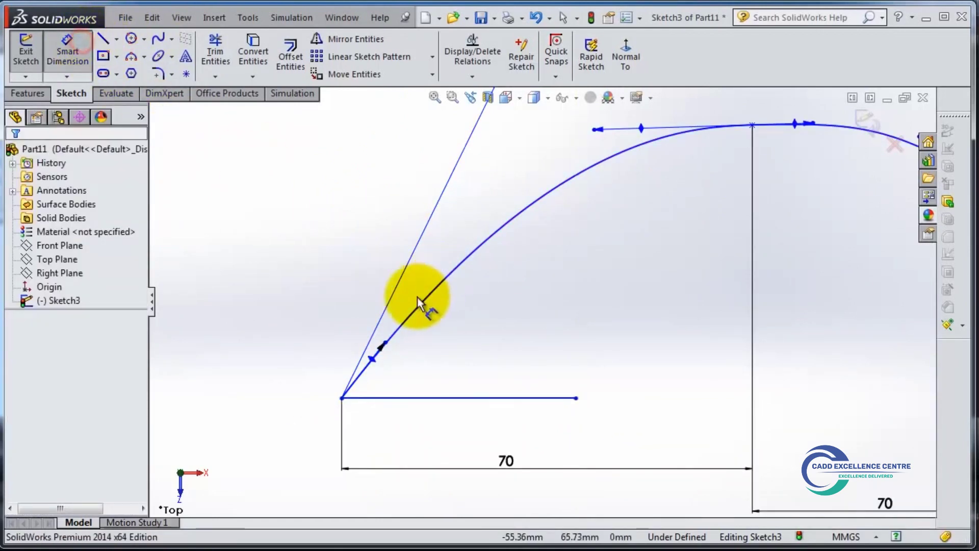
click(371, 357)
click(412, 398)
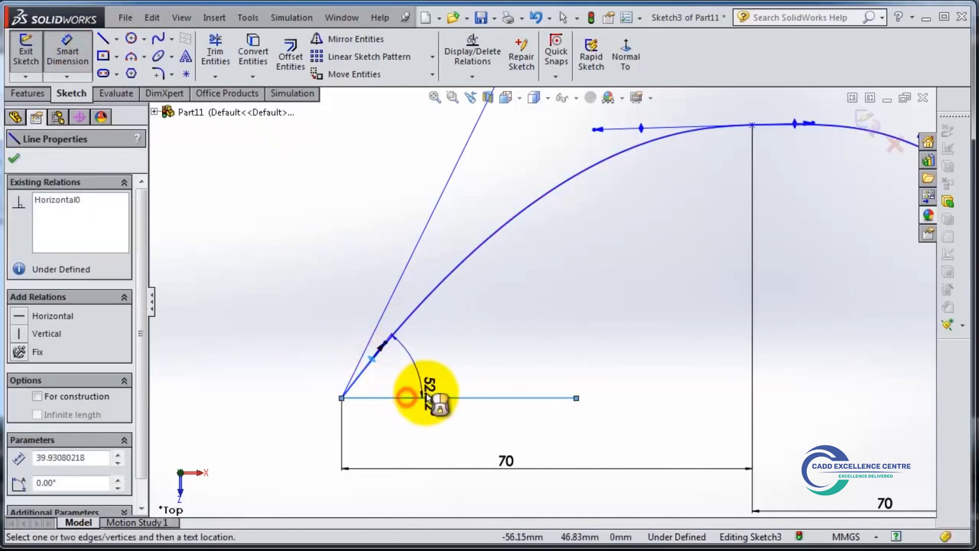
click(462, 375)
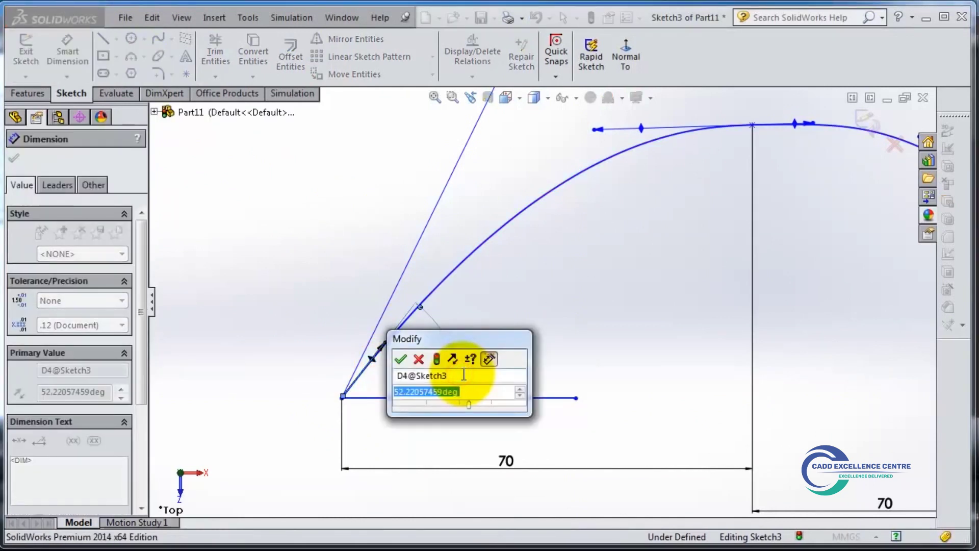
text(50)
key(Return)
key(f)
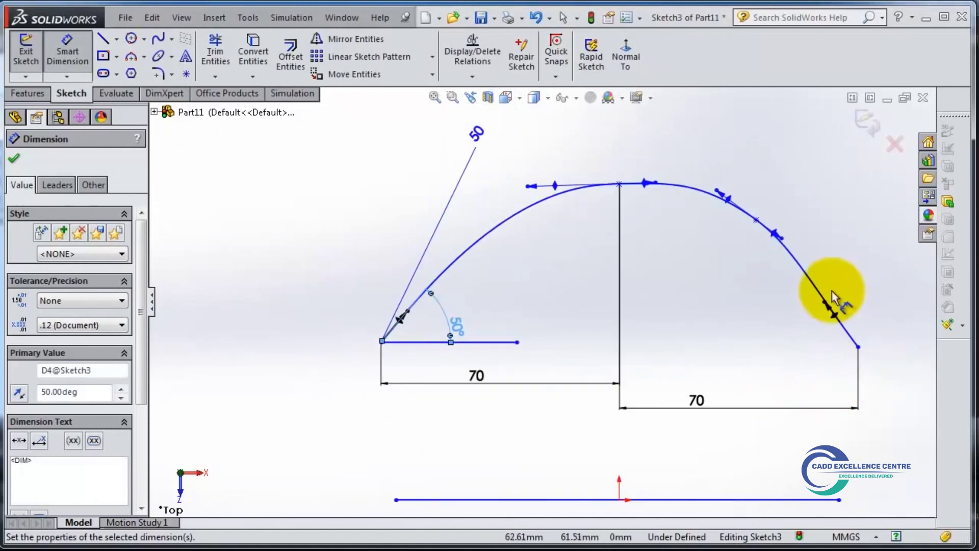
Add a horizontal relation to the tangent handle at the arched spline's middle point
scroll(831, 289, down, 2)
scroll(594, 314, up, 2)
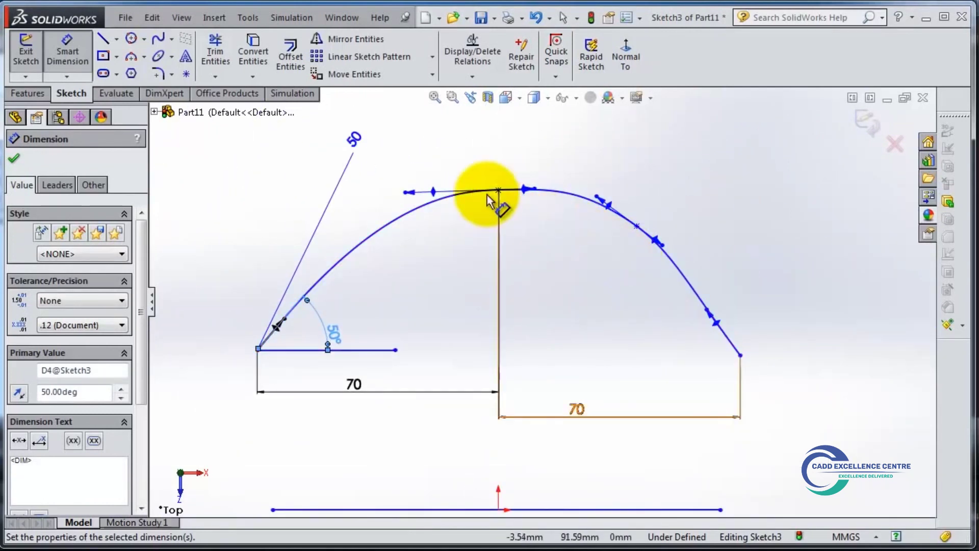
scroll(479, 196, down, 2)
click(400, 204)
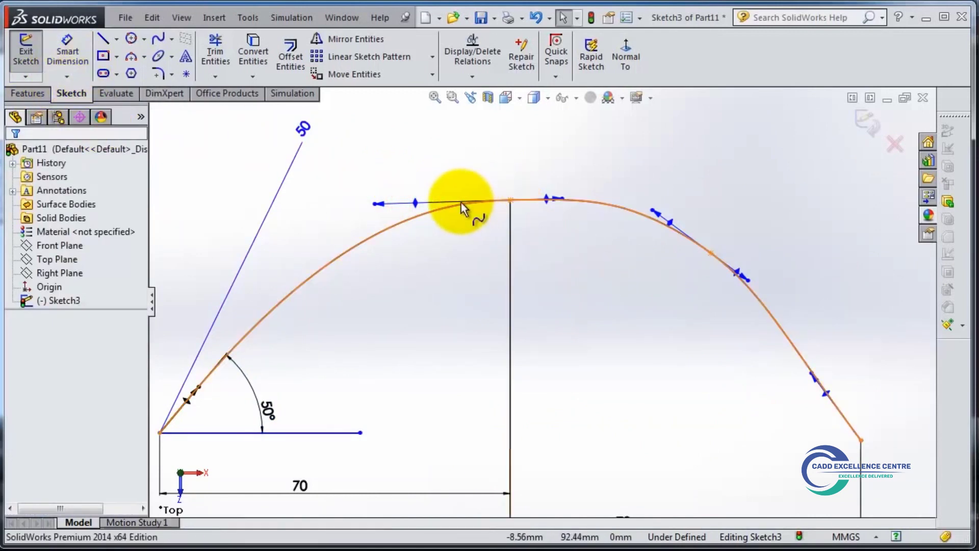
click(512, 201)
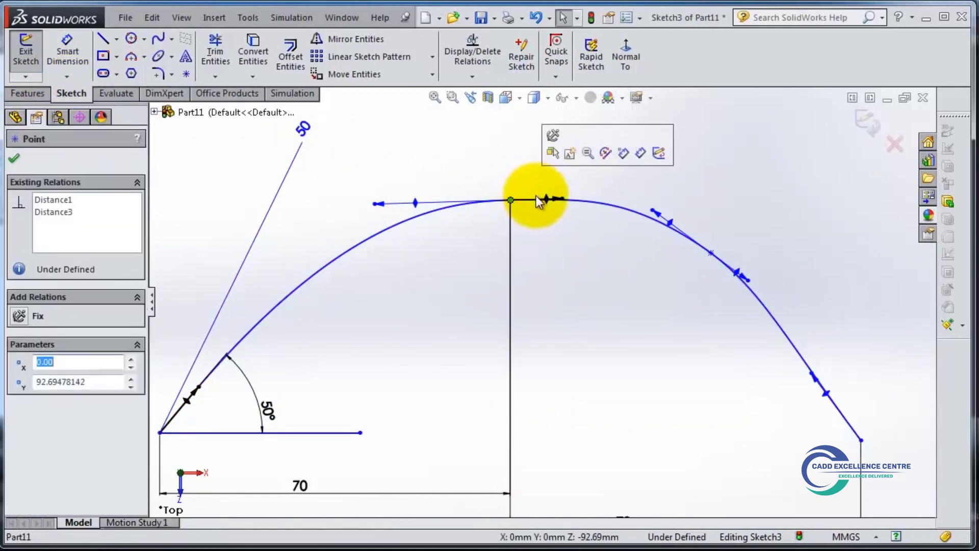
click(403, 204)
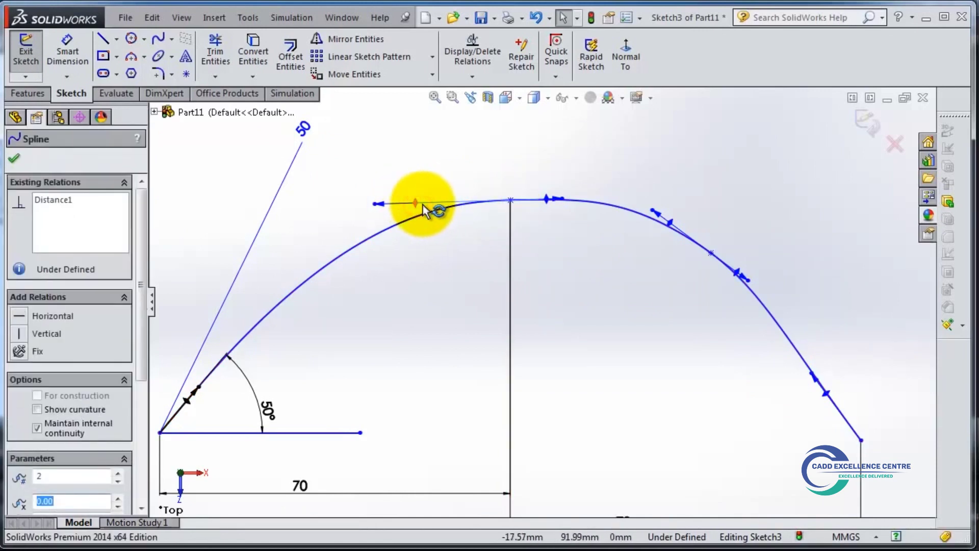
click(417, 204)
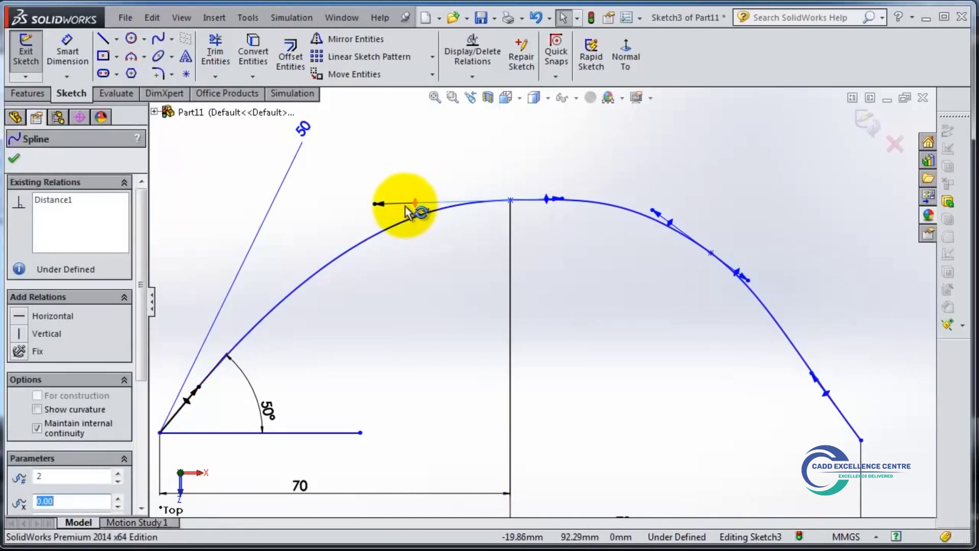
click(19, 316)
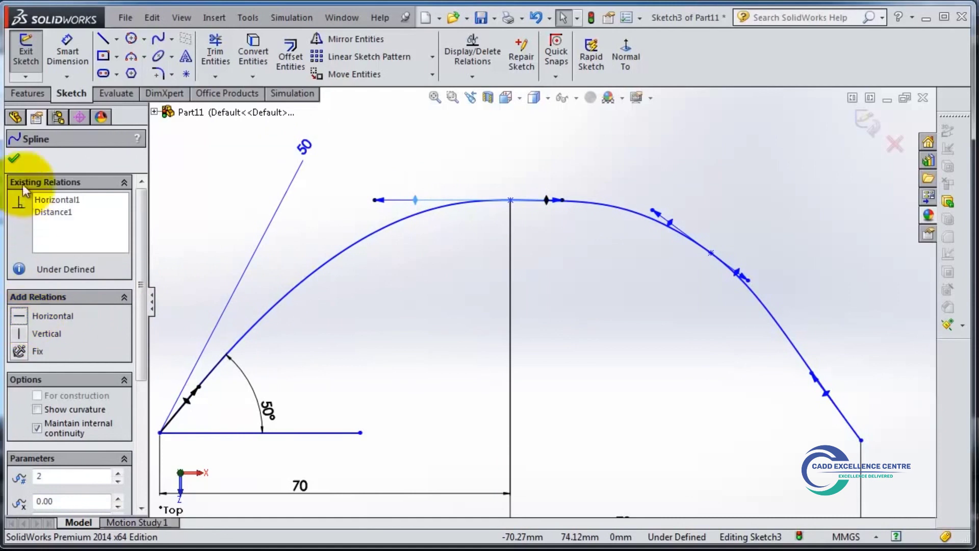
click(14, 158)
Examine the arched spline with its tangent handles, dimensions and added points
scroll(513, 238, up, 3)
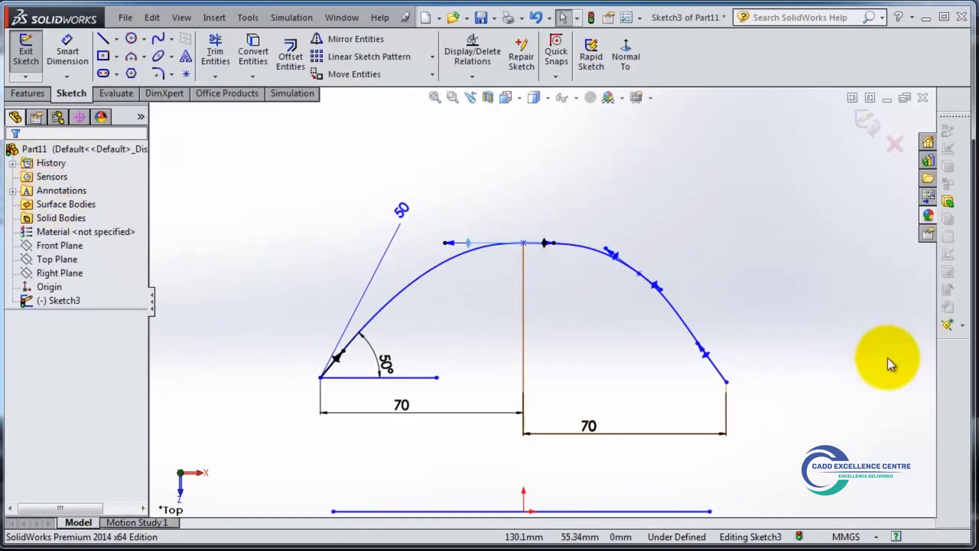
scroll(683, 405, down, 3)
scroll(515, 285, up, 5)
scroll(510, 288, down, 3)
scroll(510, 287, up, 1)
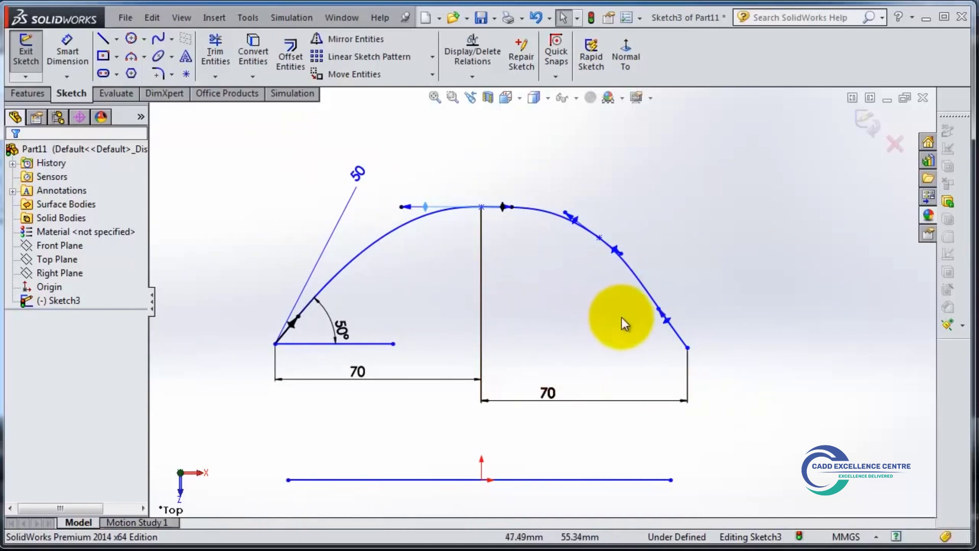
scroll(622, 317, down, 1)
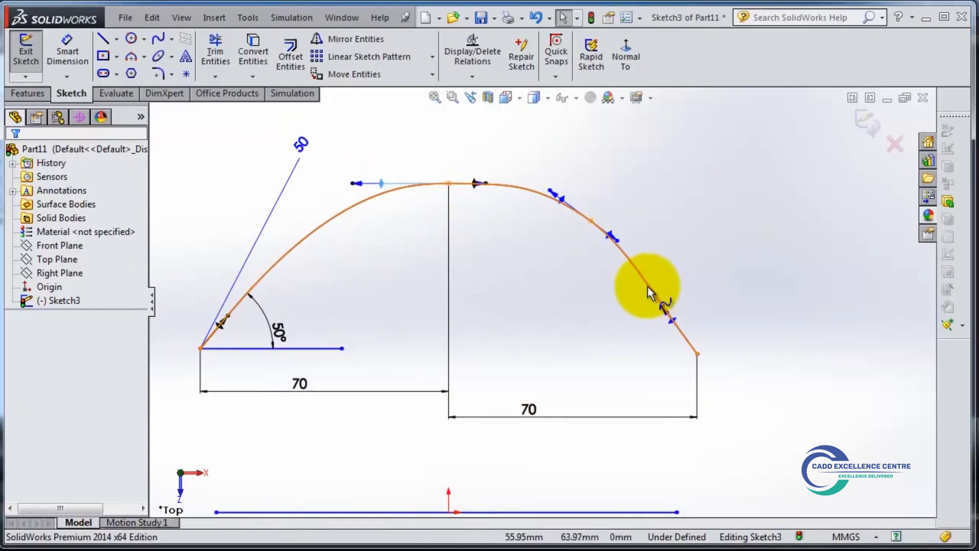
scroll(595, 221, up, 1)
scroll(561, 240, down, 1)
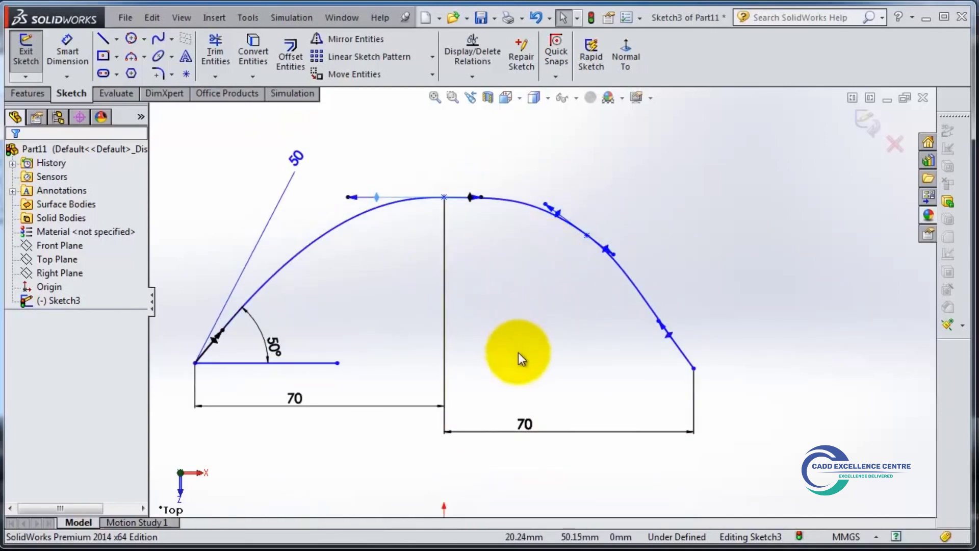
scroll(518, 353, up, 1)
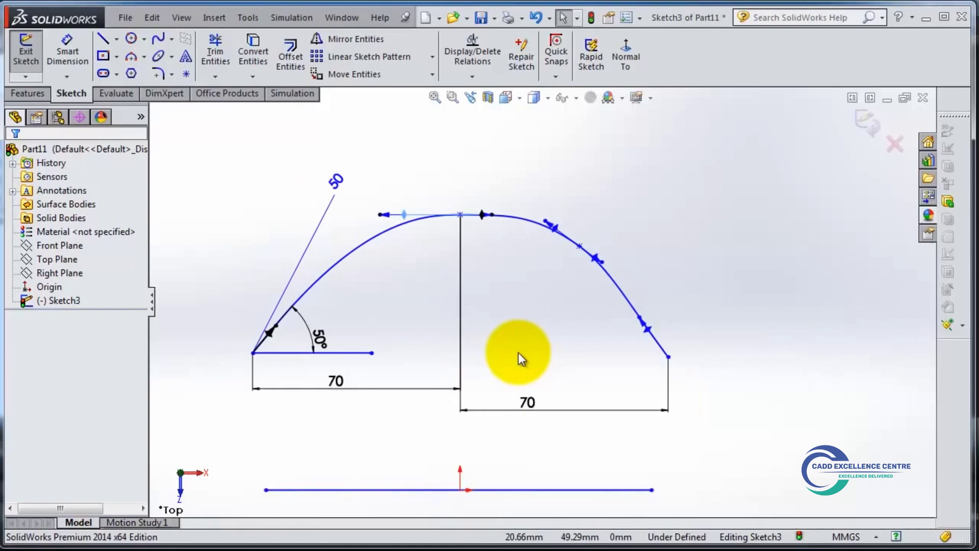
Draw a five-vertex style spline about 169 mm wide below the horizontal line, zigzagging its control polygon down, up and down
click(173, 42)
click(174, 72)
scroll(542, 302, up, 4)
scroll(561, 453, down, 4)
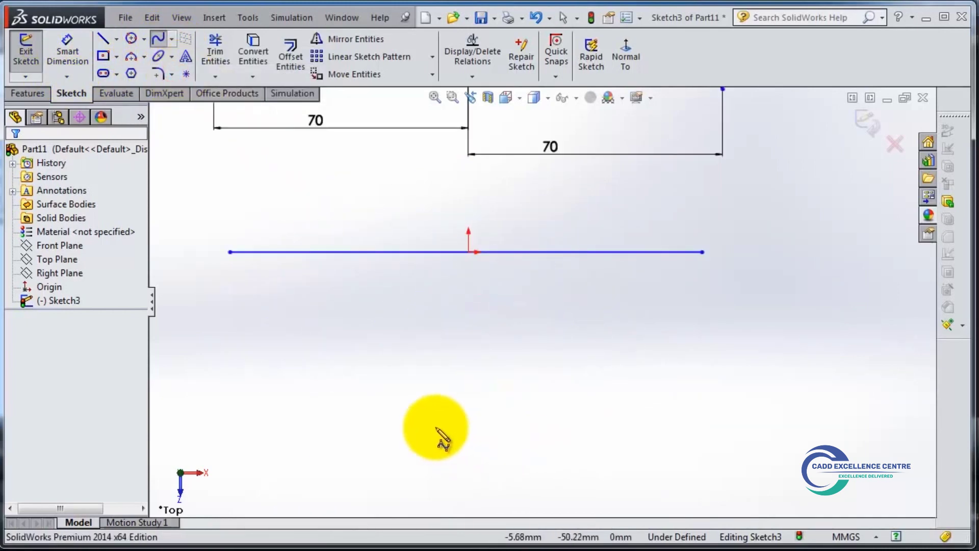
click(266, 360)
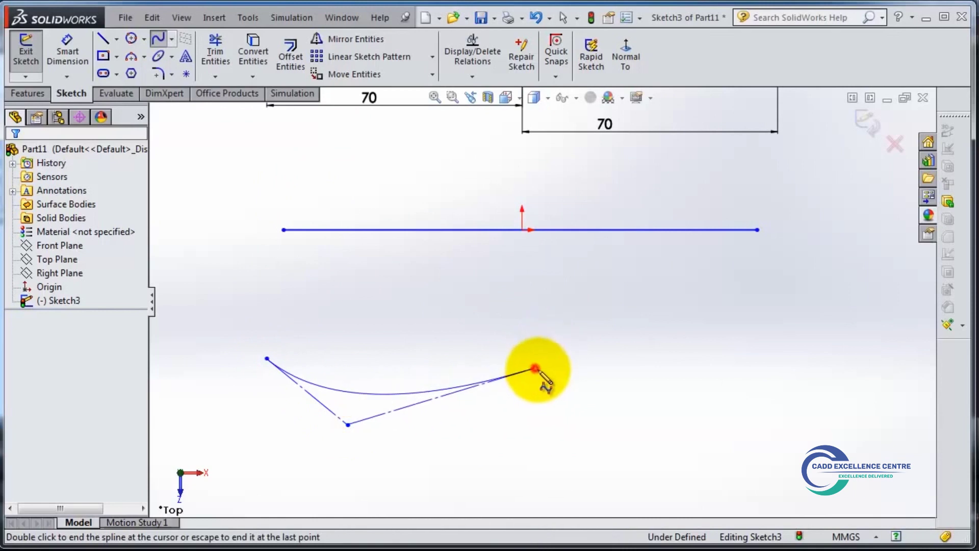
click(534, 368)
click(748, 436)
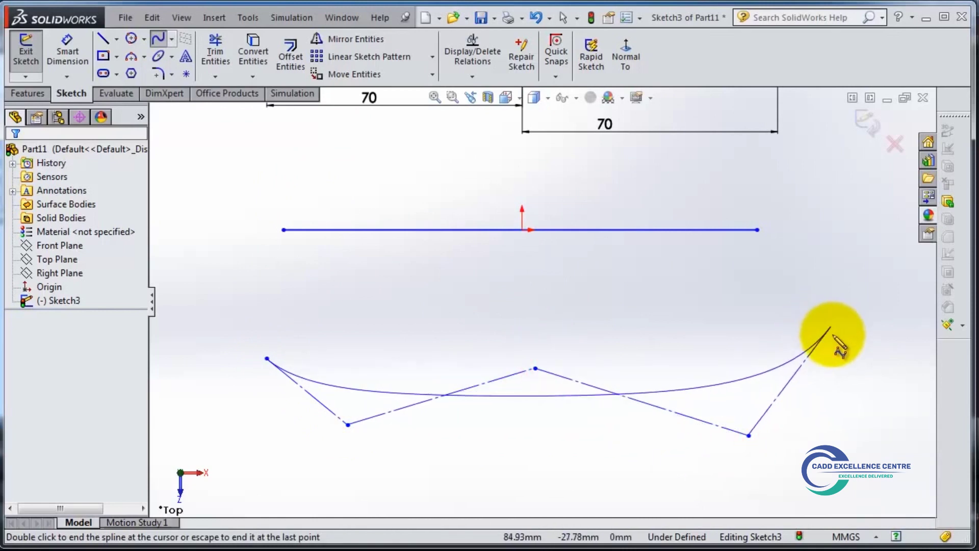
click(885, 358)
right_click(871, 351)
click(870, 299)
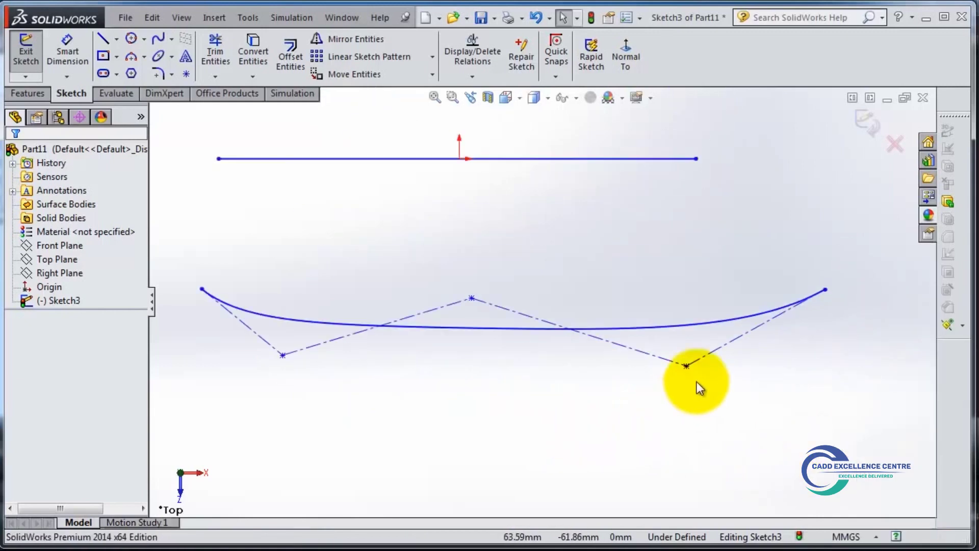
Reshape the style spline by moving its two lower control vertices down and inward and its middle vertex upward
click(686, 366)
mouse_move(686, 365)
mouse_down()
mouse_move(671, 394)
mouse_move(632, 403)
mouse_up()
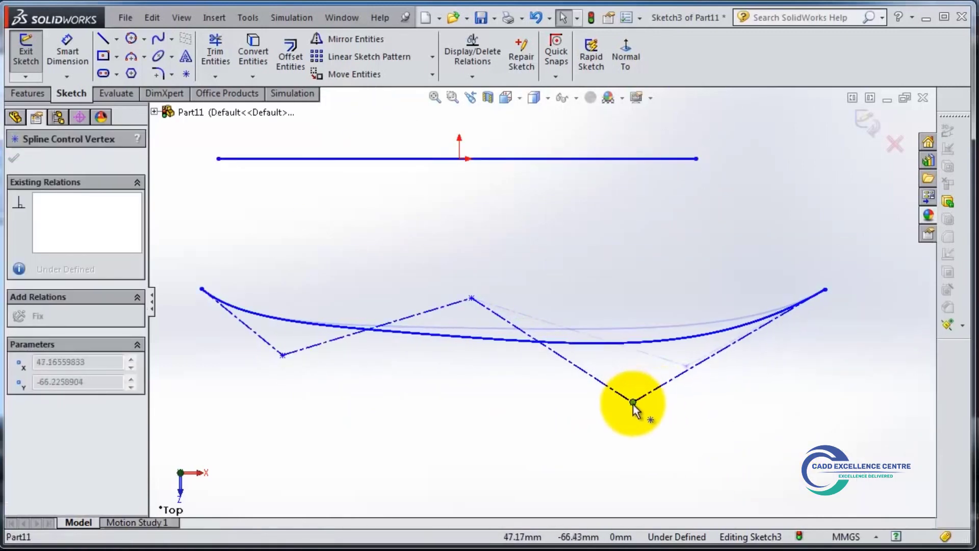
drag(282, 354, 325, 410)
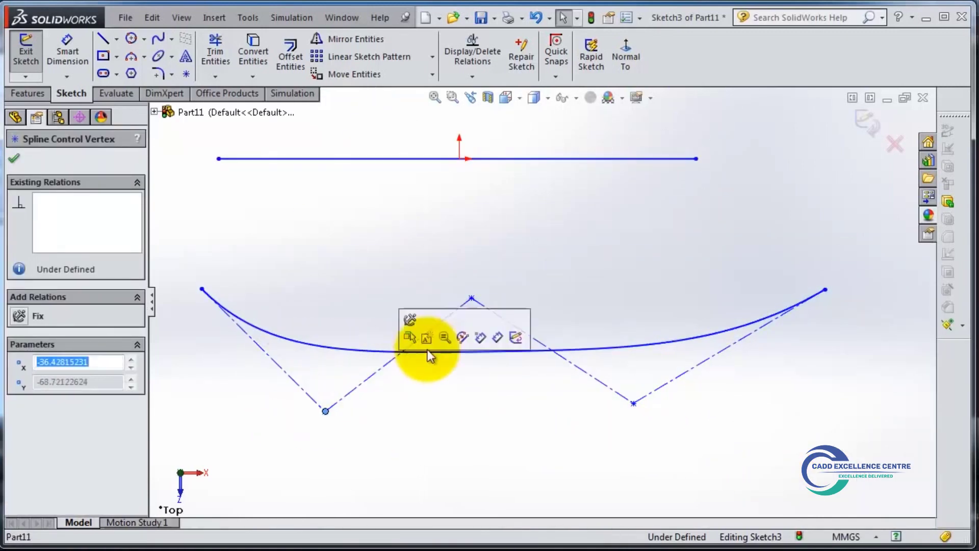
drag(471, 296, 481, 220)
click(656, 328)
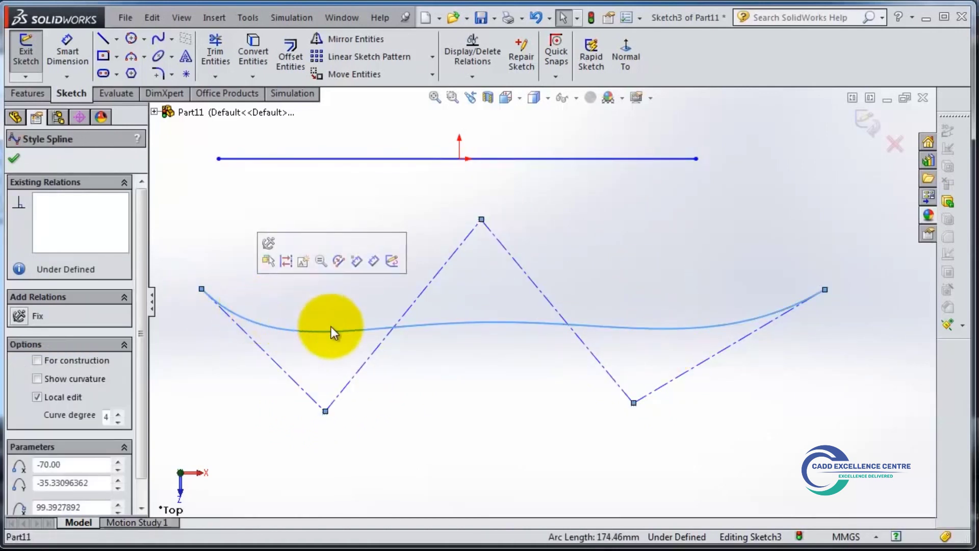
Compare the arched spline's handles with the style spline's control polygon, and move the right lower control vertex slightly down and outward
scroll(334, 326, up, 8)
scroll(506, 222, down, 3)
click(608, 202)
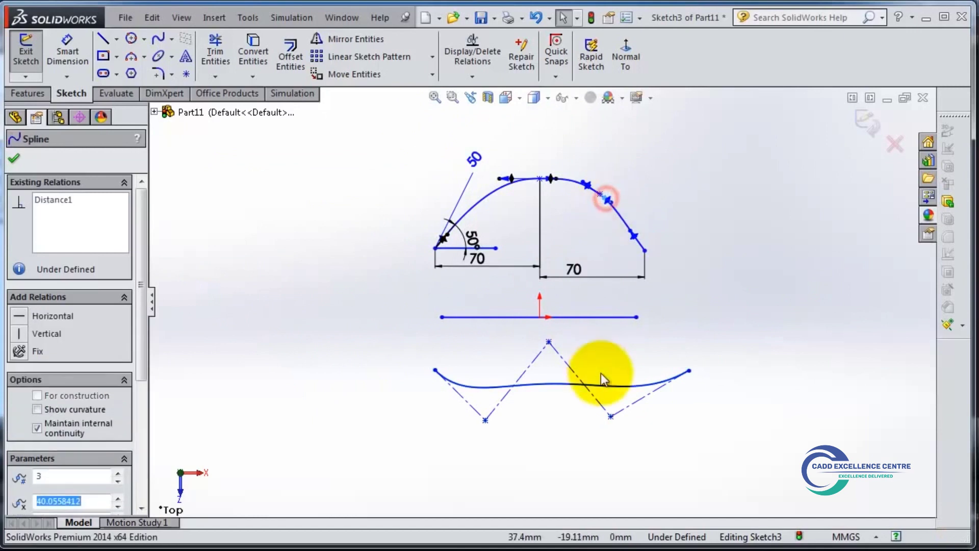
click(602, 373)
click(570, 370)
click(570, 382)
scroll(613, 429, down, 2)
scroll(614, 408, down, 2)
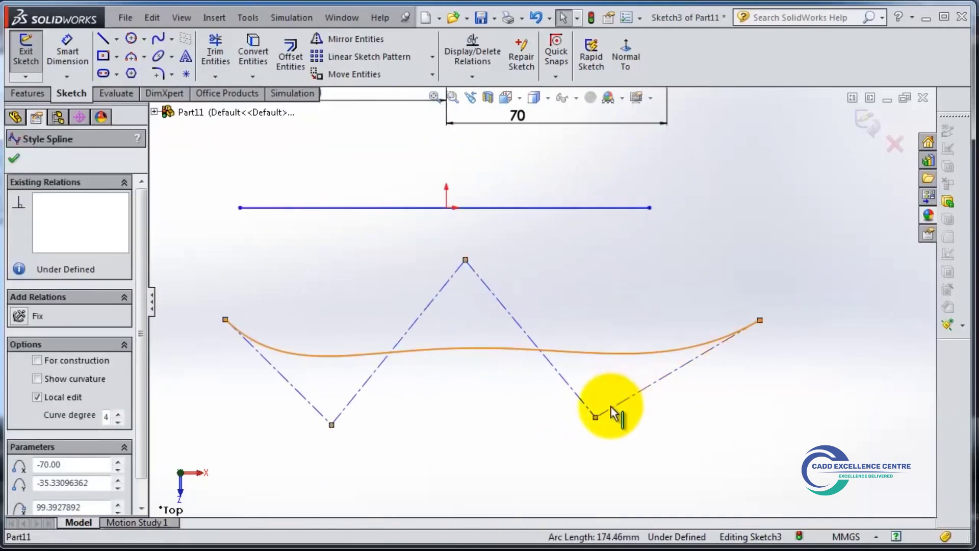
click(628, 433)
Draw a straight line joining the style spline's left and right endpoints
click(103, 40)
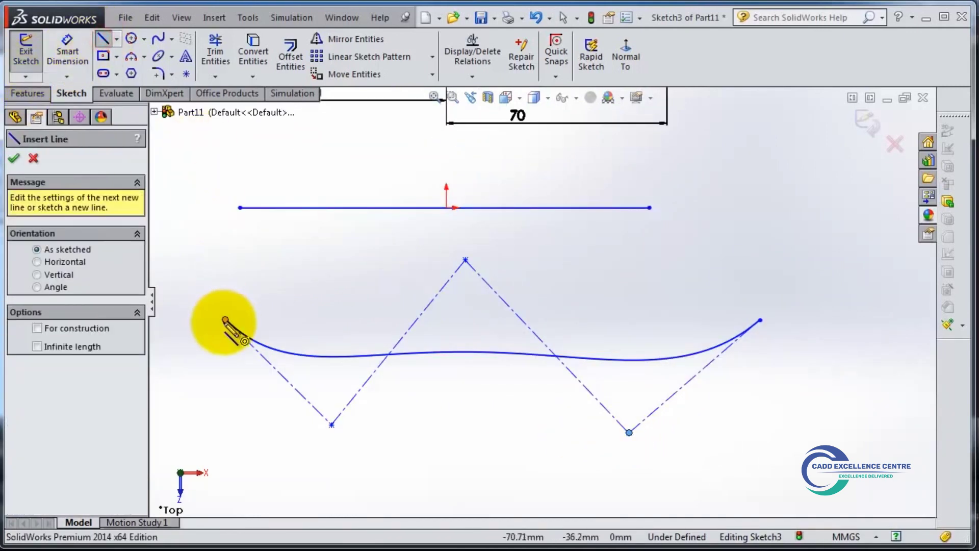
click(226, 319)
click(761, 320)
Dimension the angle between the control polygon's first left segment and the line joining the endpoints as 45°
click(67, 54)
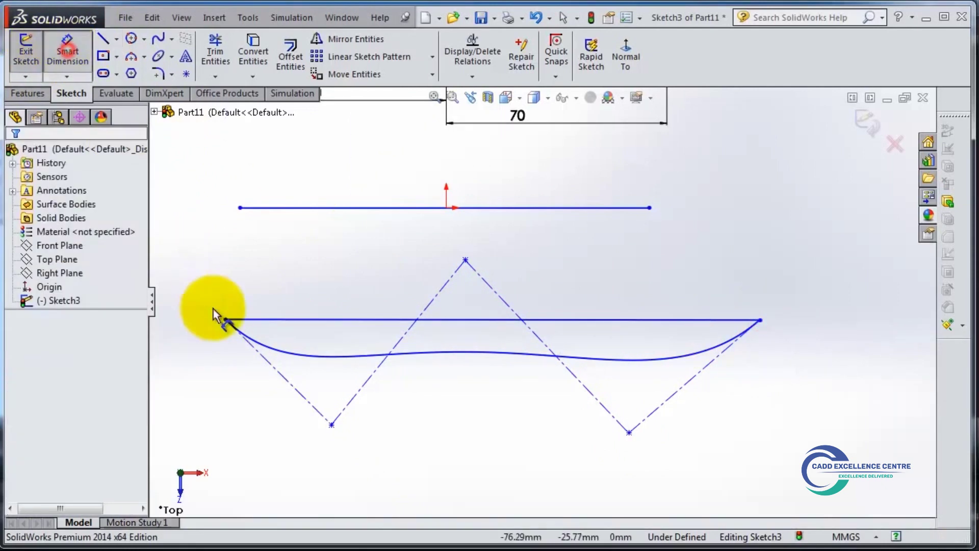
click(271, 365)
click(306, 320)
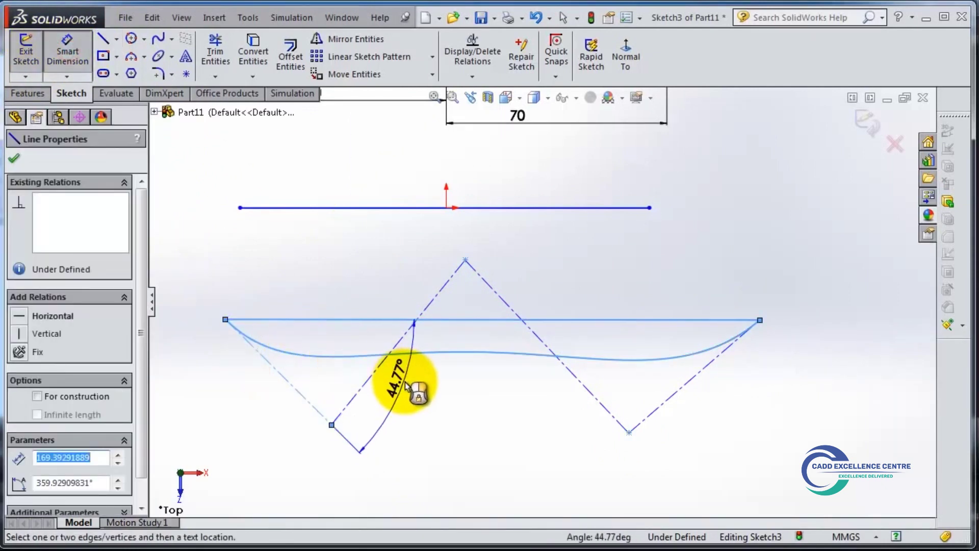
click(411, 387)
key(Return)
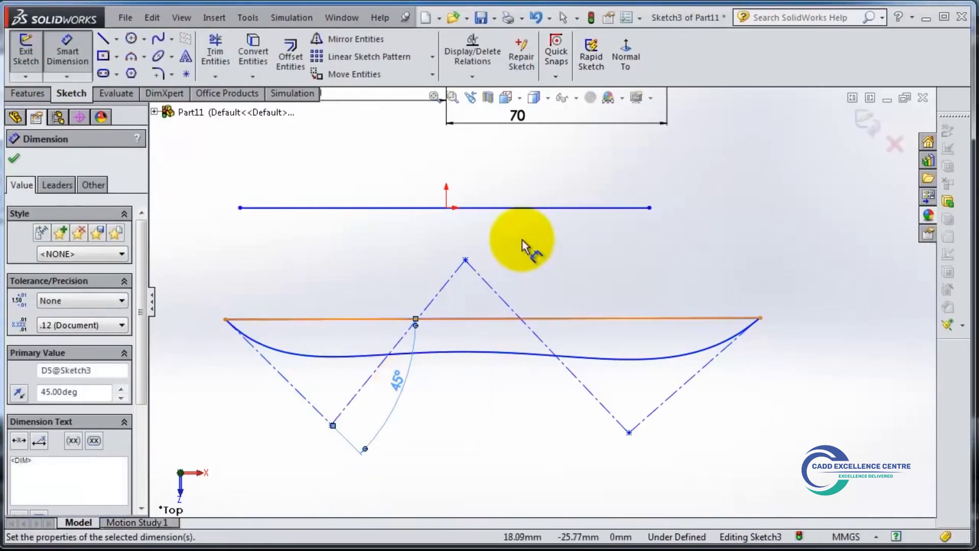
Dimension the angle between the two control polygon segments meeting at the upper vertex as 90°
click(450, 279)
click(484, 280)
click(477, 295)
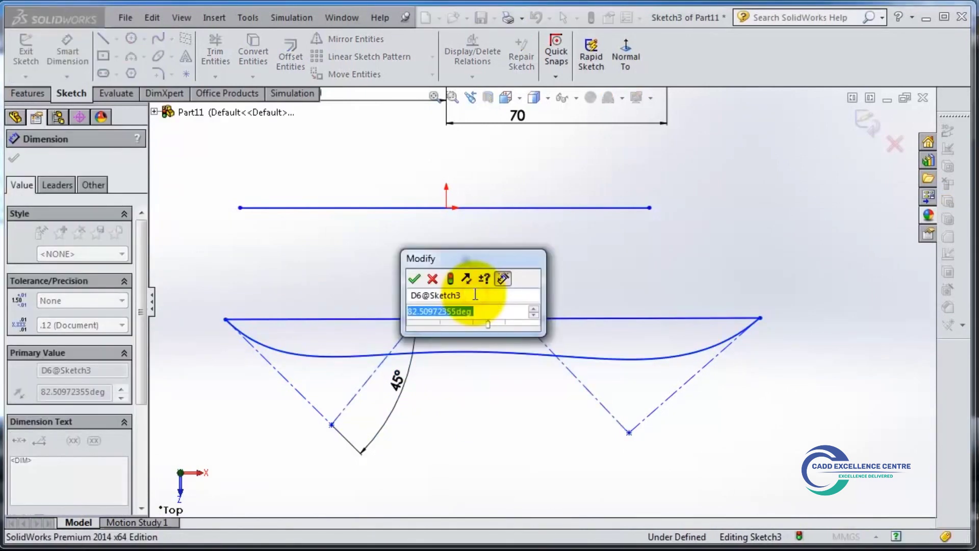
text(90)
key(Return)
Dimension the angle between the segment descending right from the upper vertex and the line joining the endpoints as 45°
click(618, 384)
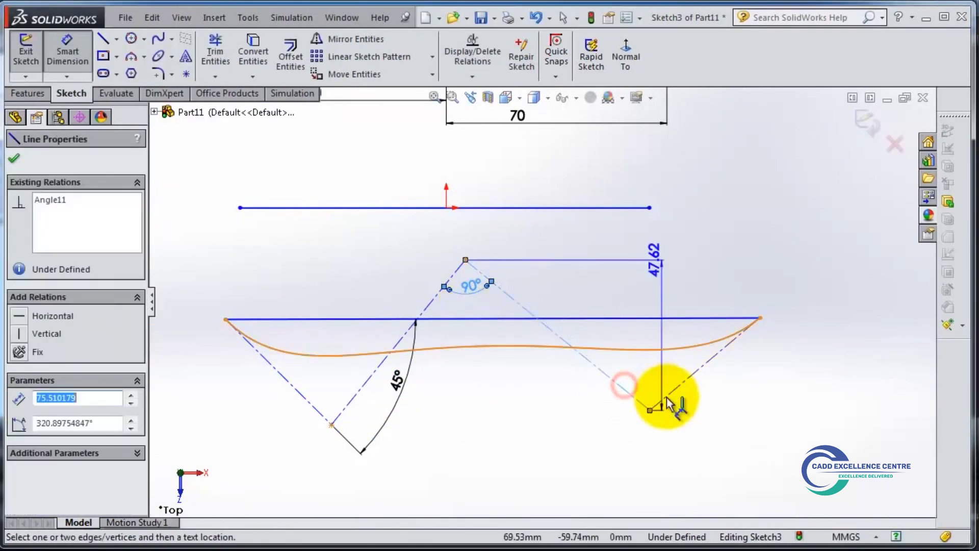
click(735, 319)
click(714, 357)
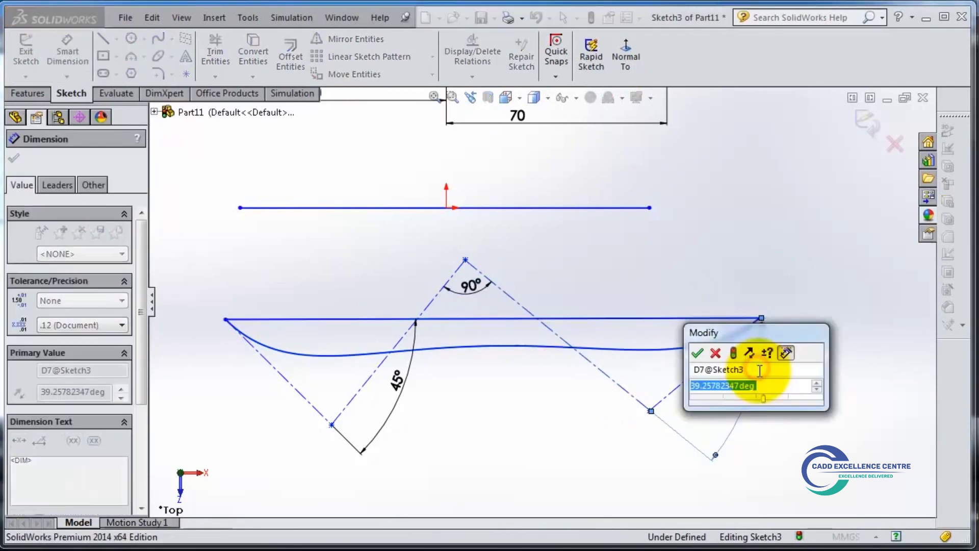
text(45)
key(Return)
Dimension the length of the line joining the style spline's endpoints as 180 mm
click(629, 320)
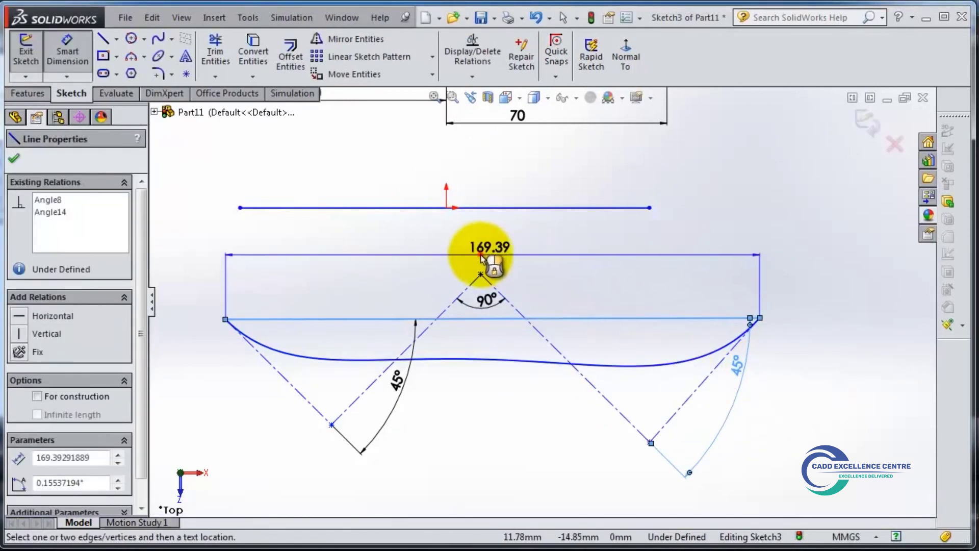
click(482, 255)
text(180)
key(Return)
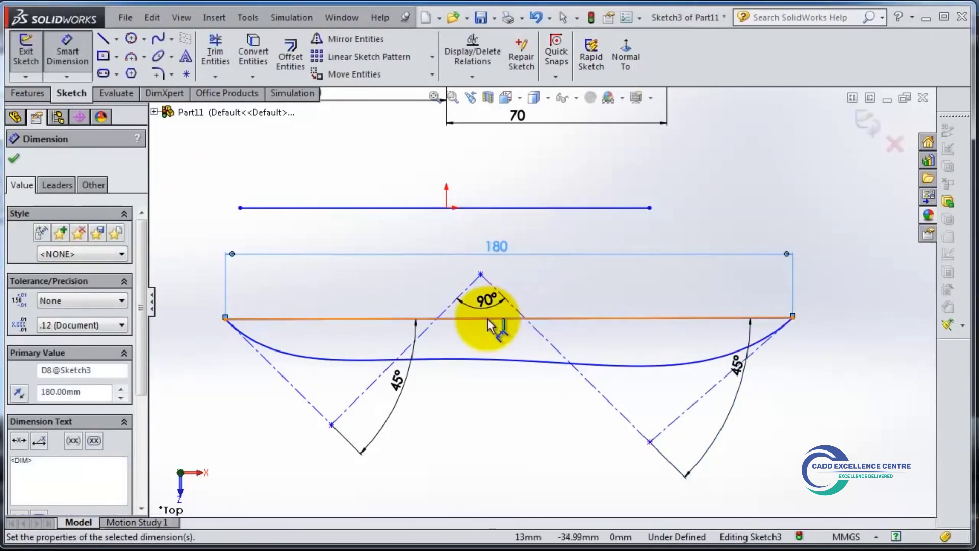
click(598, 284)
Add a midpoint relation between the 180 mm line and the sketch origin
click(513, 316)
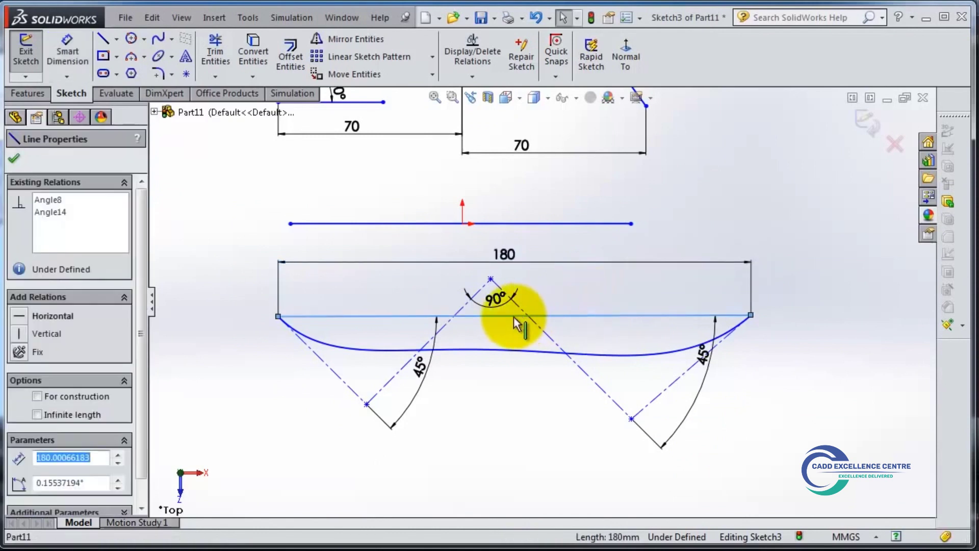
ctrl+click(463, 224)
click(509, 163)
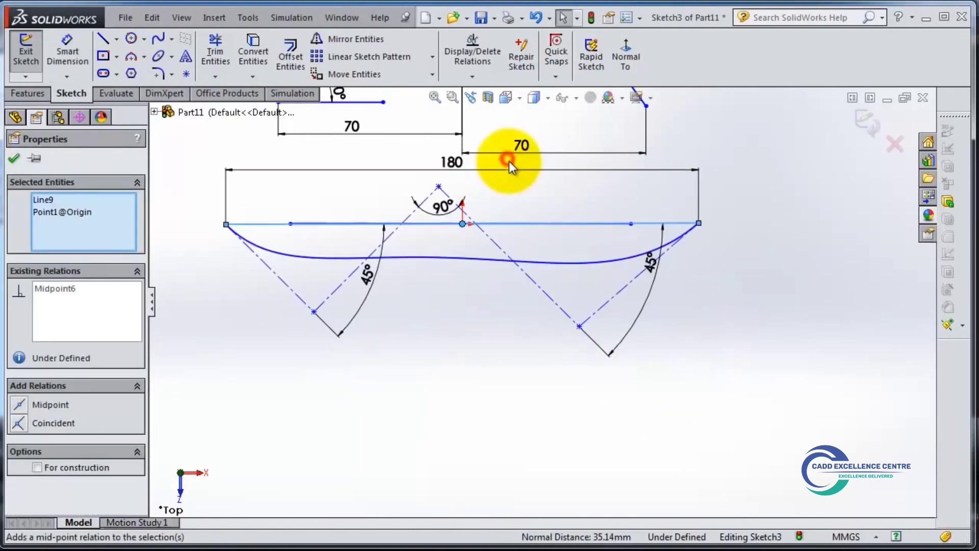
scroll(500, 325, up, 1)
scroll(509, 284, down, 2)
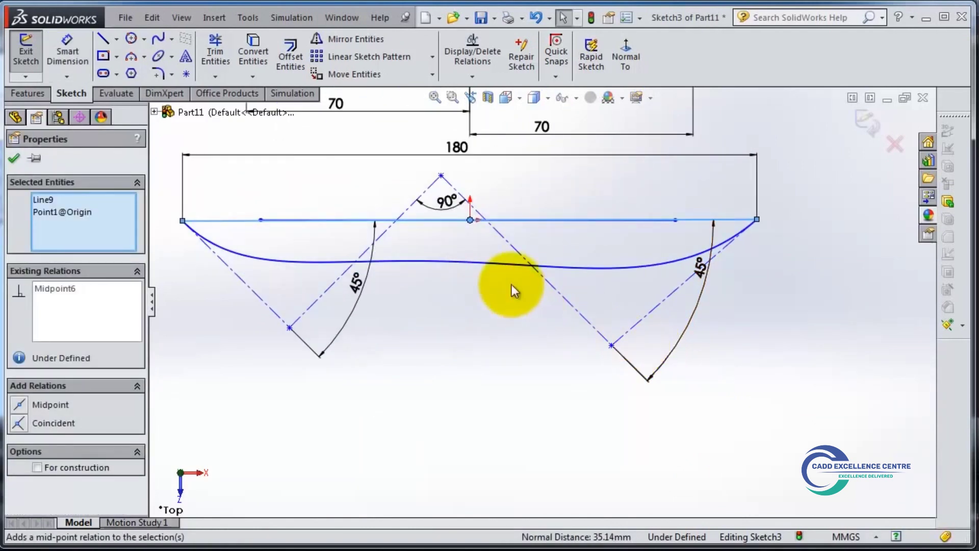
scroll(540, 275, up, 2)
click(13, 158)
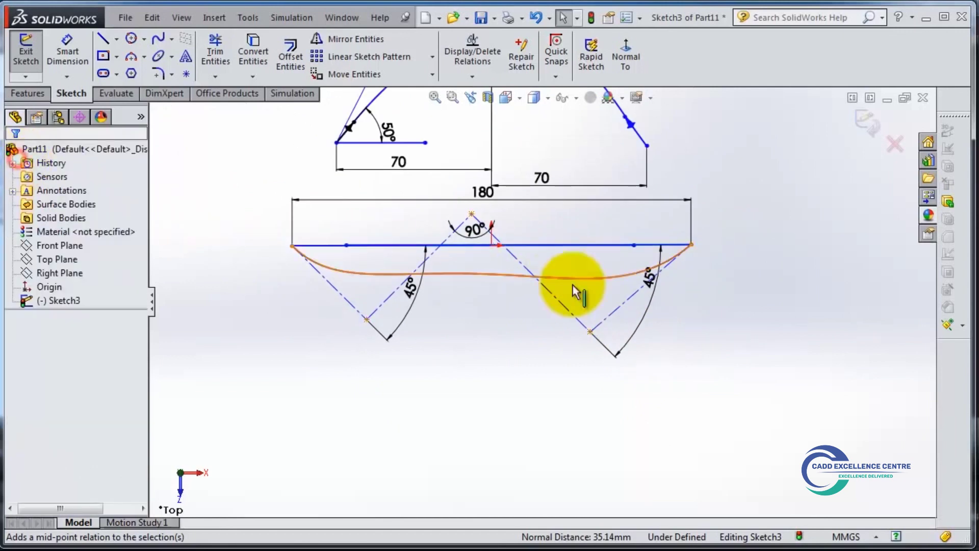
scroll(622, 207, up, 2)
scroll(612, 188, down, 2)
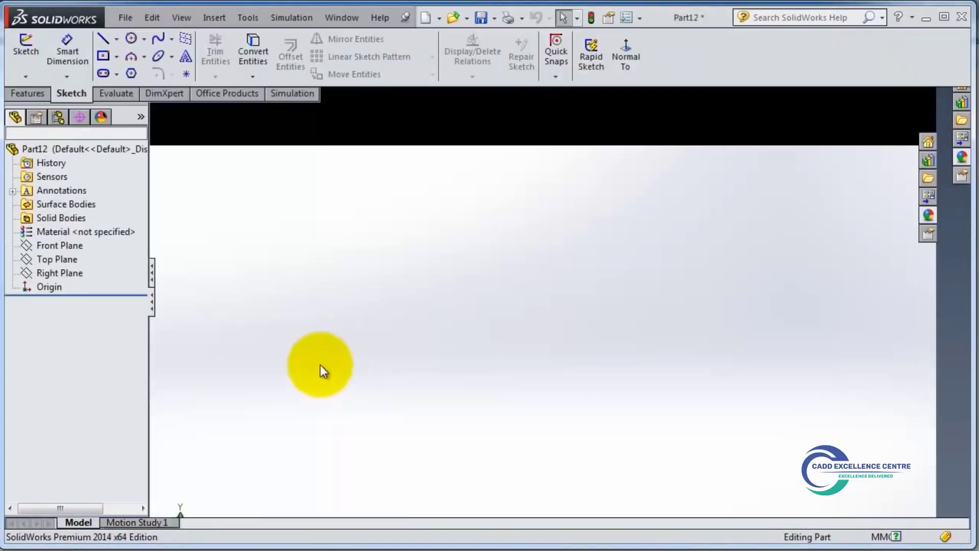
On the Top Plane, sketch a slightly tilted ellipse centred on the origin, with radii of about 83 mm and 33 mm
click(65, 260)
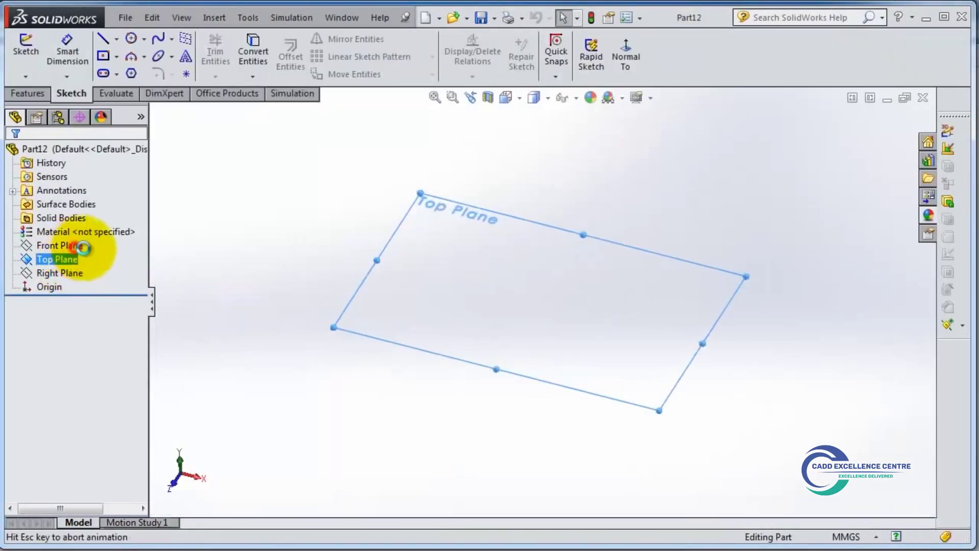
click(171, 58)
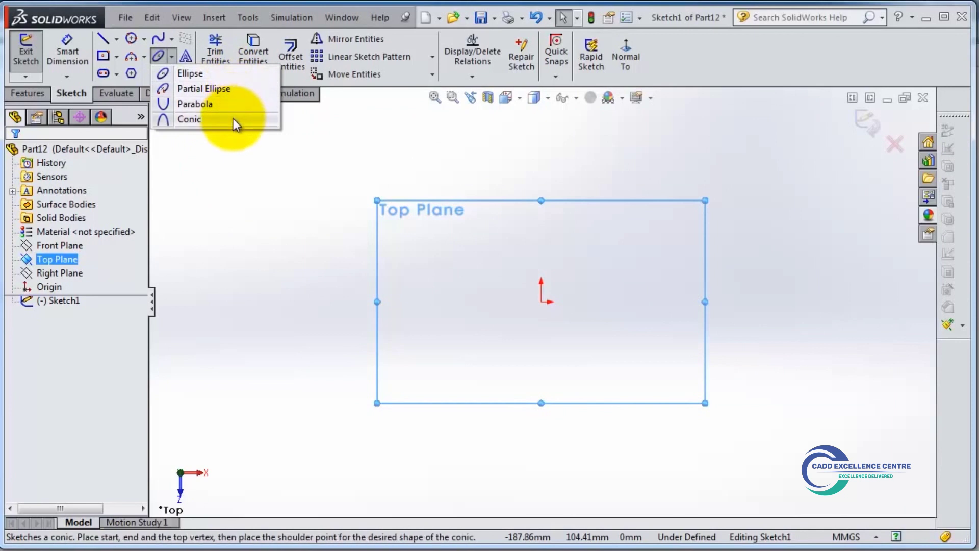
click(195, 75)
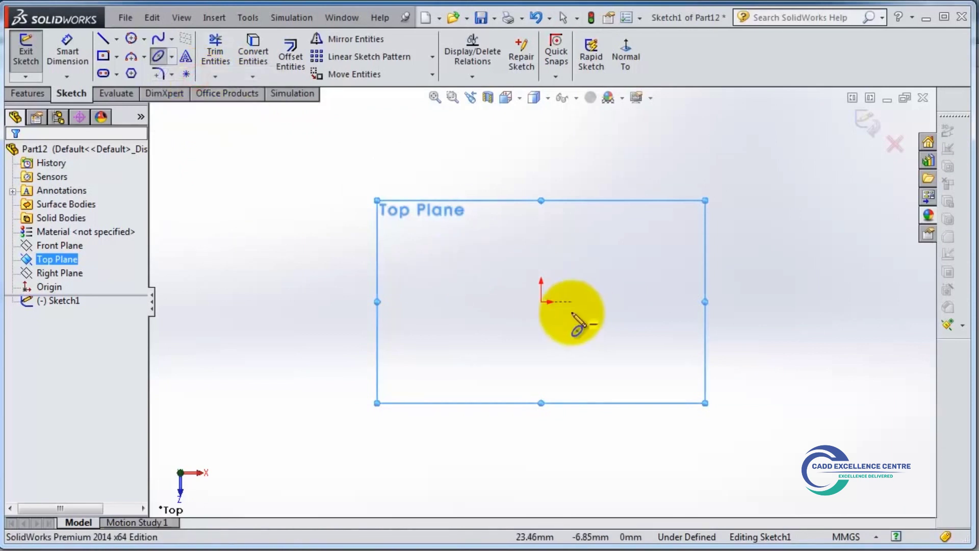
click(542, 302)
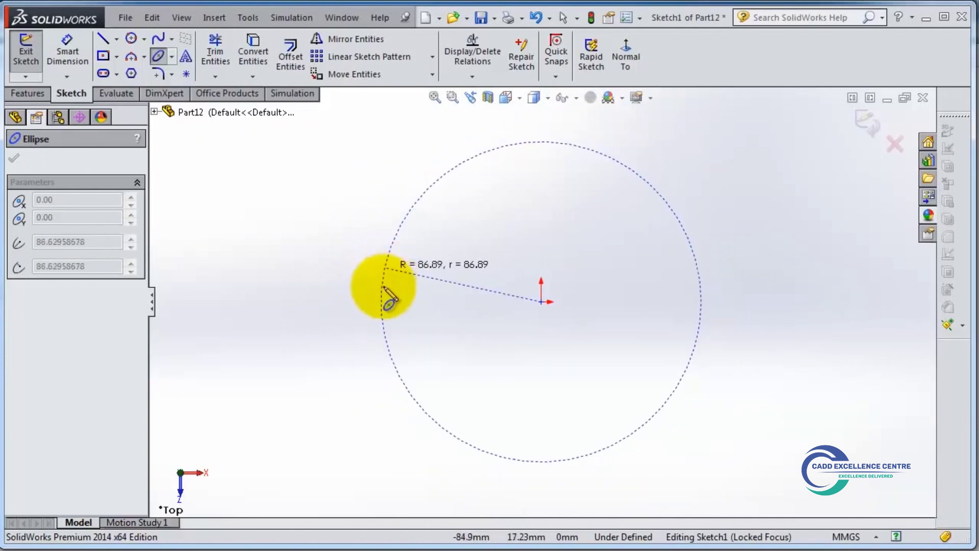
click(391, 306)
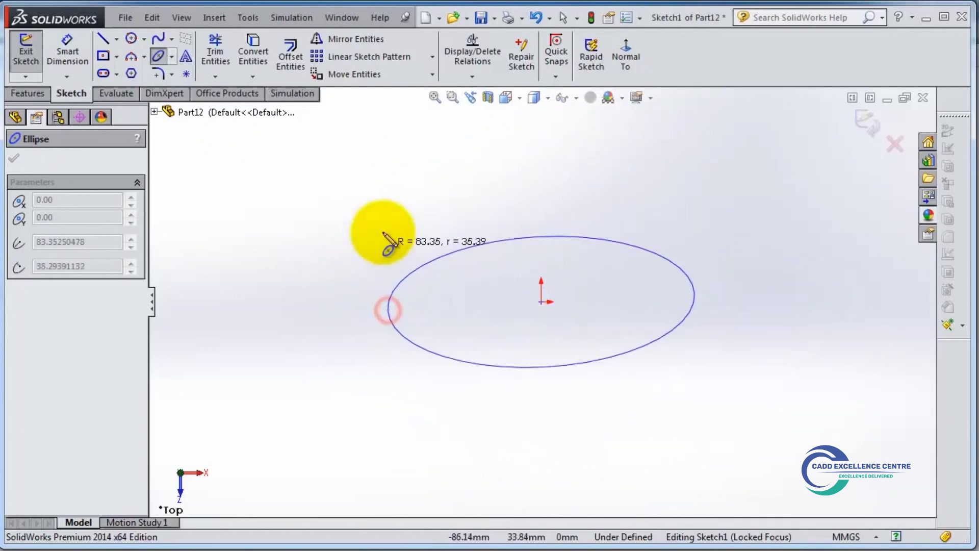
click(577, 238)
Dimension the vertical distance from the ellipse's lower axis point to the origin as 30 mm
click(74, 57)
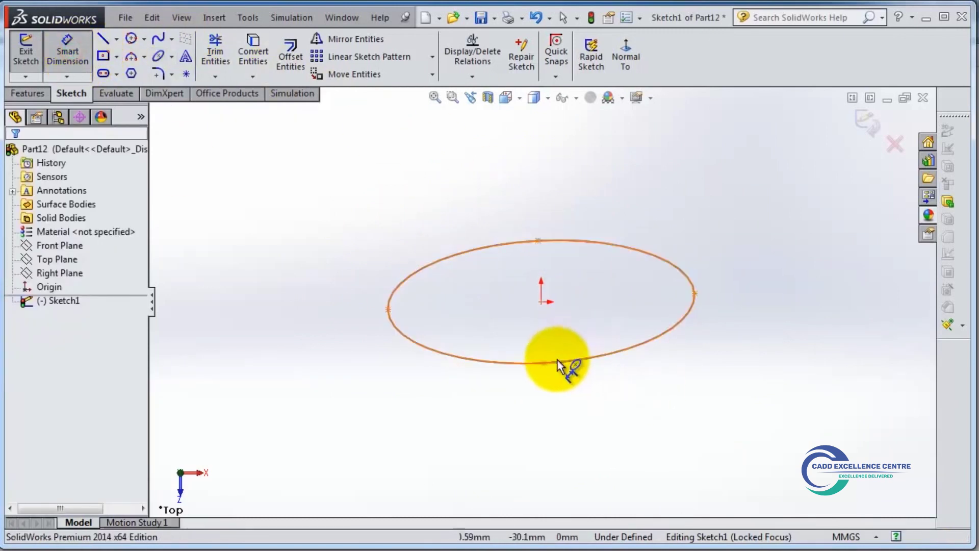
click(544, 363)
click(541, 301)
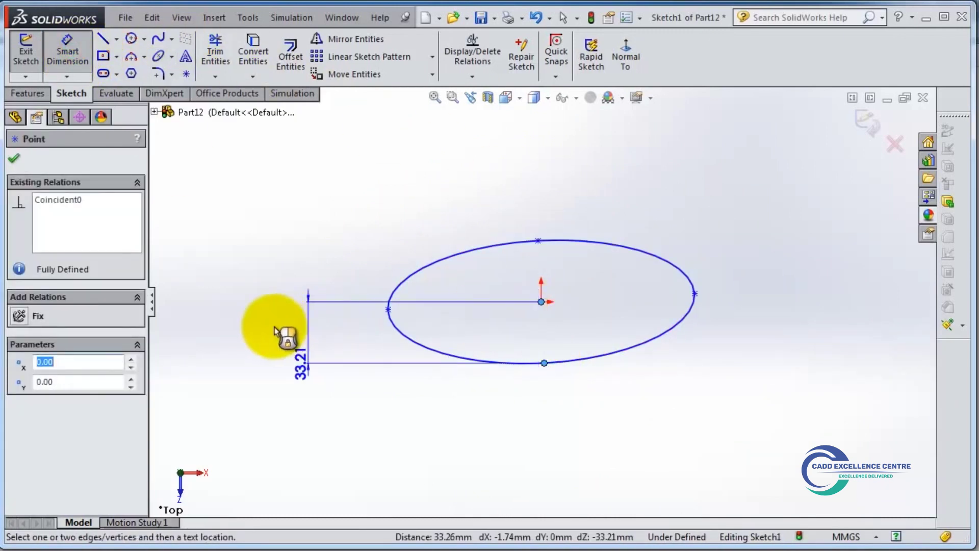
click(279, 330)
text(30)
key(Return)
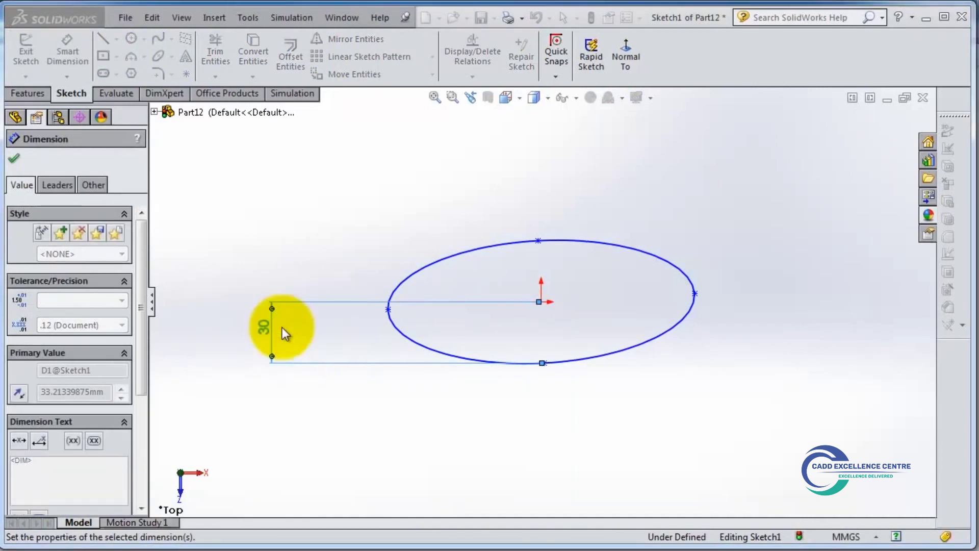
Dimension the horizontal distance from the ellipse's left axis point to the origin as 75 mm
click(387, 308)
click(540, 302)
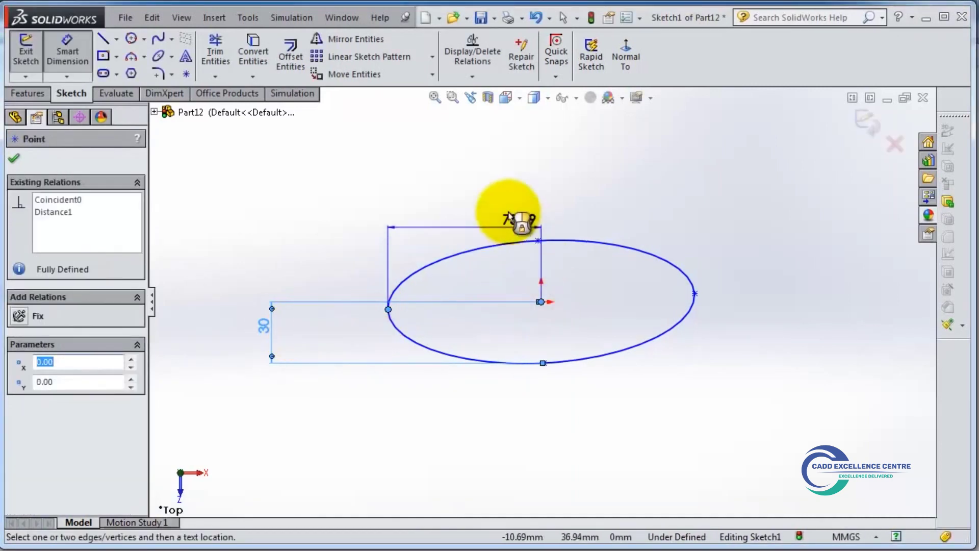
click(506, 185)
text(75.18511611mm)
key(Return)
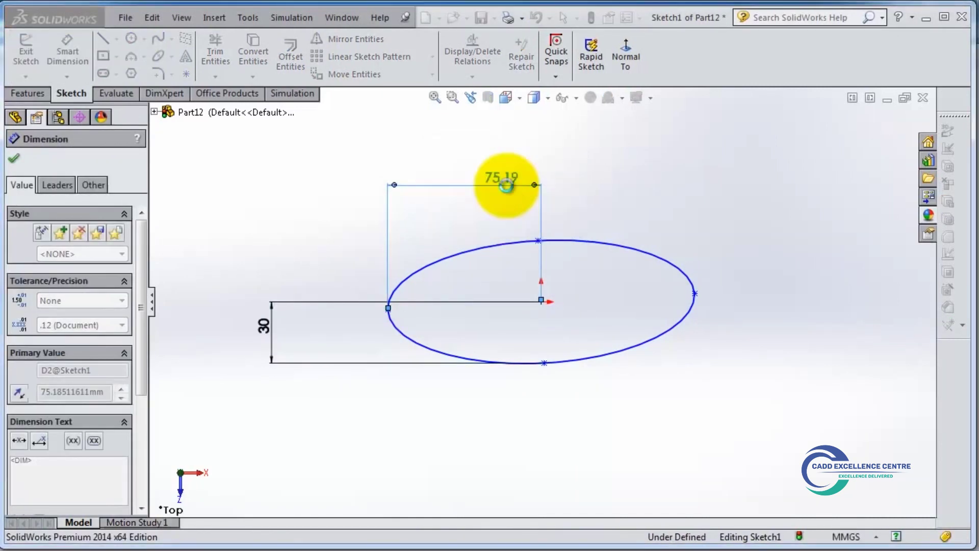
key(Escape)
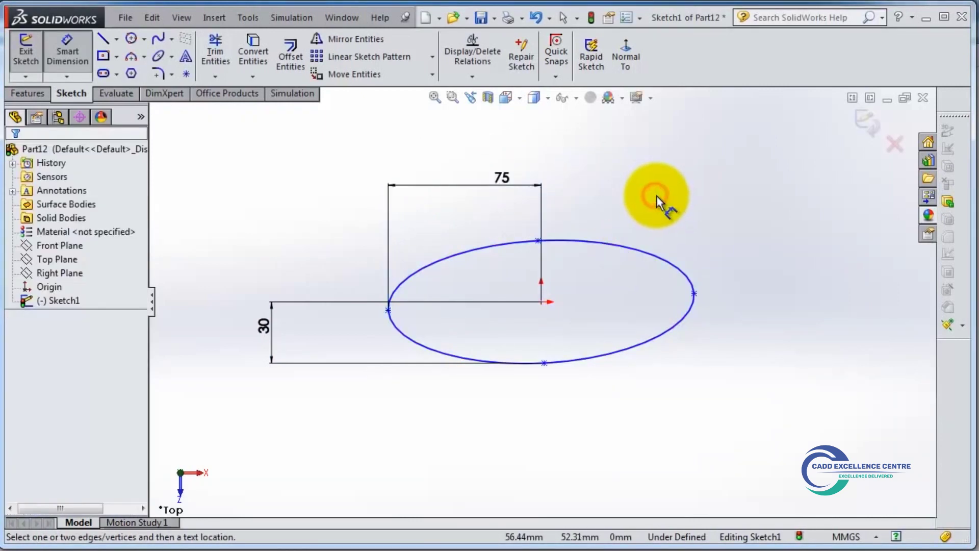
key(Escape)
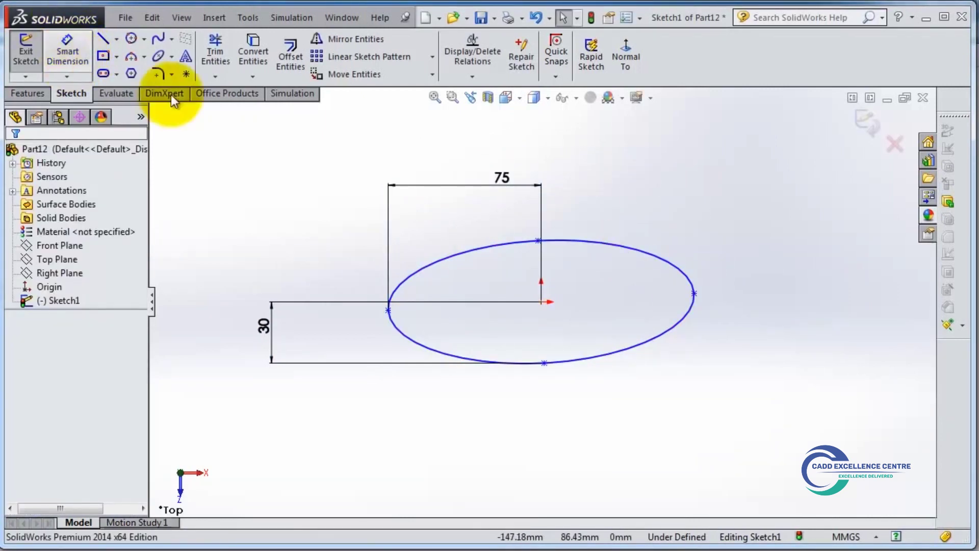
Add a horizontal relation between the origin and the two end points of the ellipse's major axis
click(697, 299)
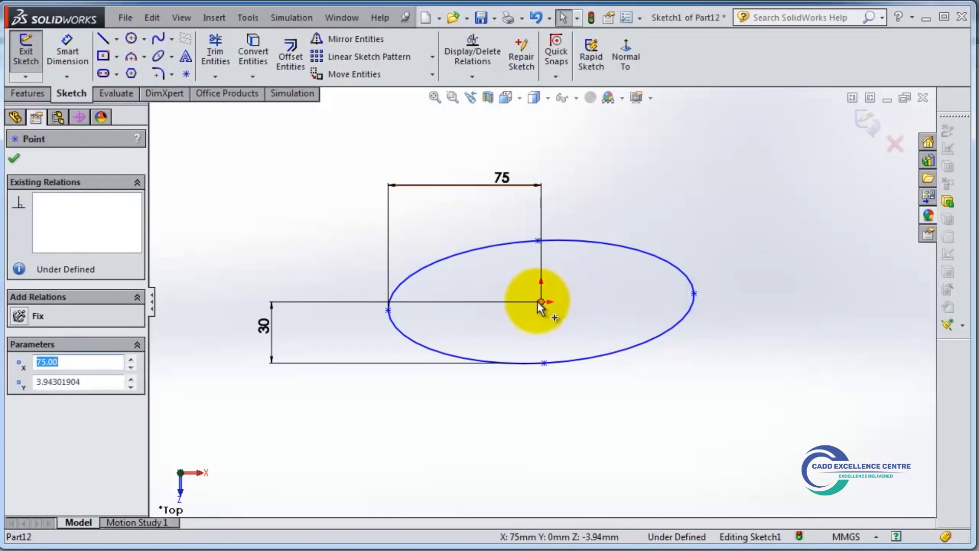
ctrl+click(540, 301)
ctrl+click(389, 311)
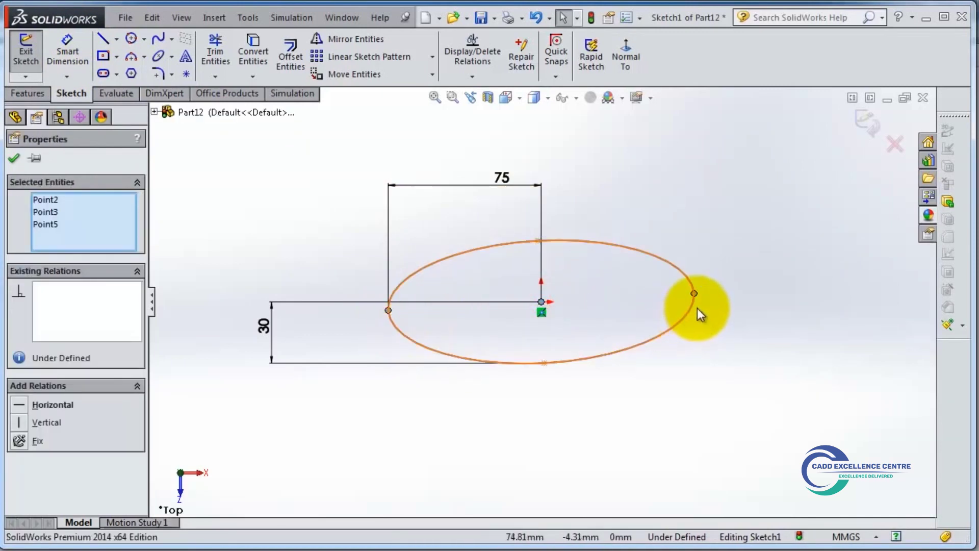
click(17, 405)
click(13, 158)
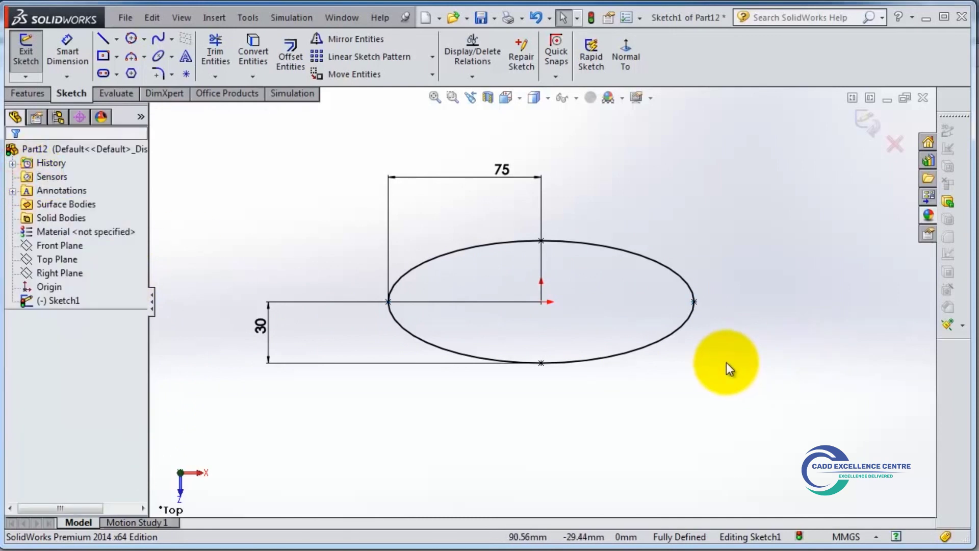
scroll(719, 356, down, 1)
scroll(716, 356, up, 1)
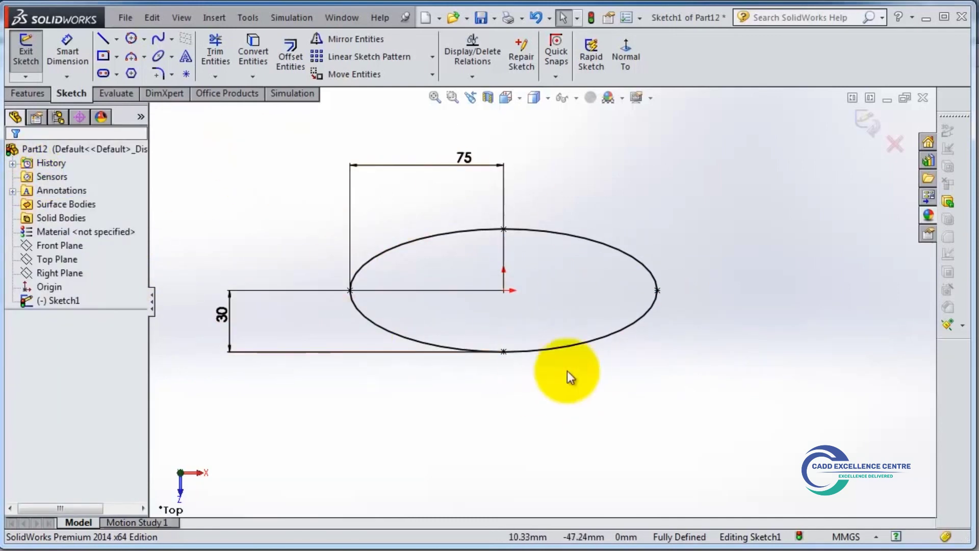
scroll(622, 320, down, 1)
scroll(556, 274, up, 1)
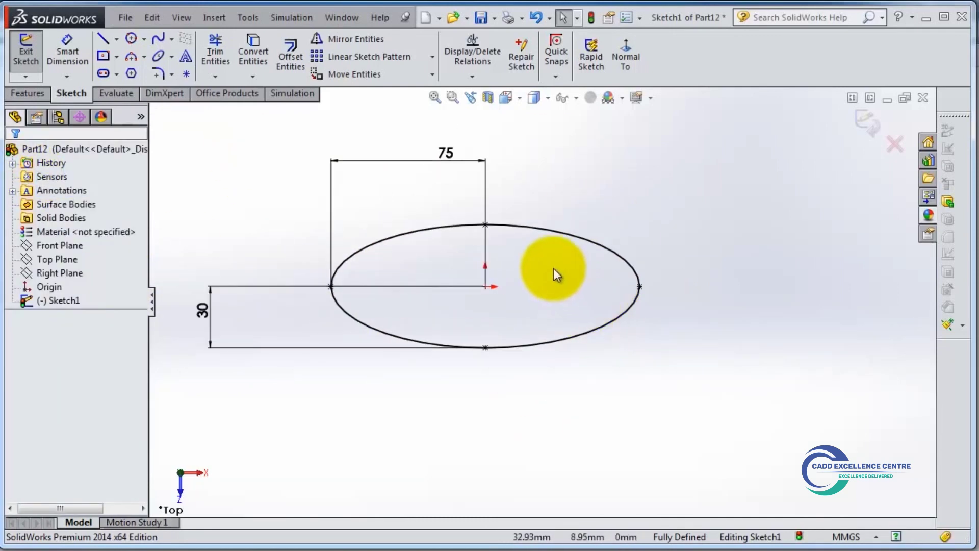
scroll(621, 312, down, 1)
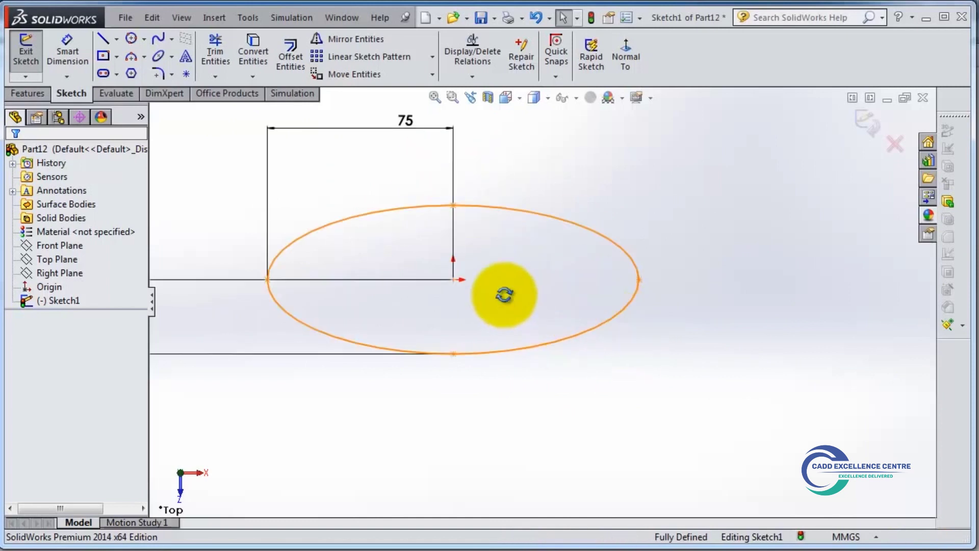
scroll(535, 308, up, 1)
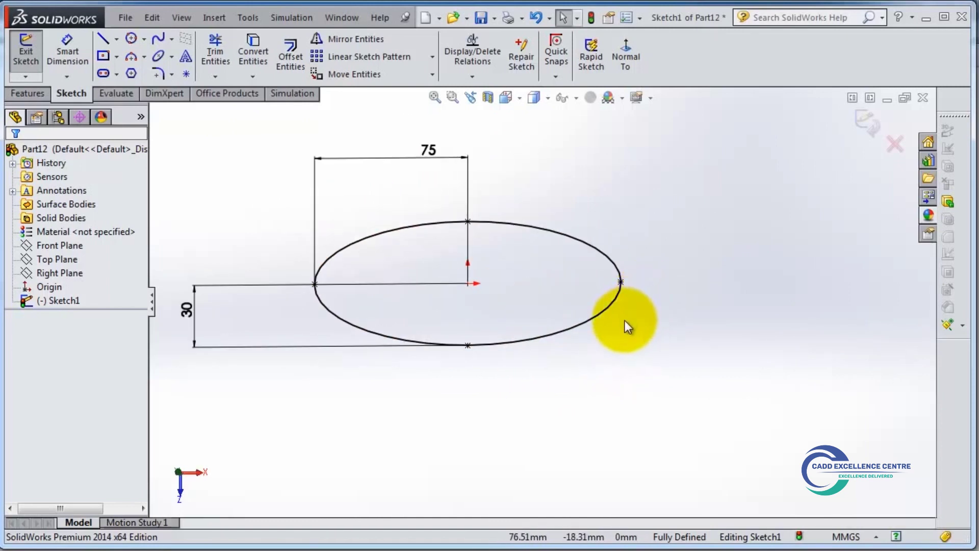